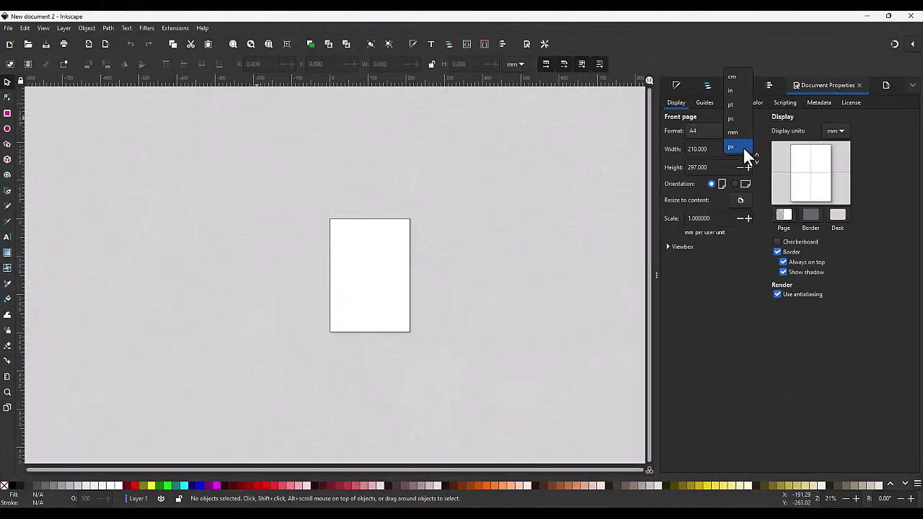
# Set the page to 1024 × 1024 px with px format units and px display units.
pyautogui.click(731, 147)
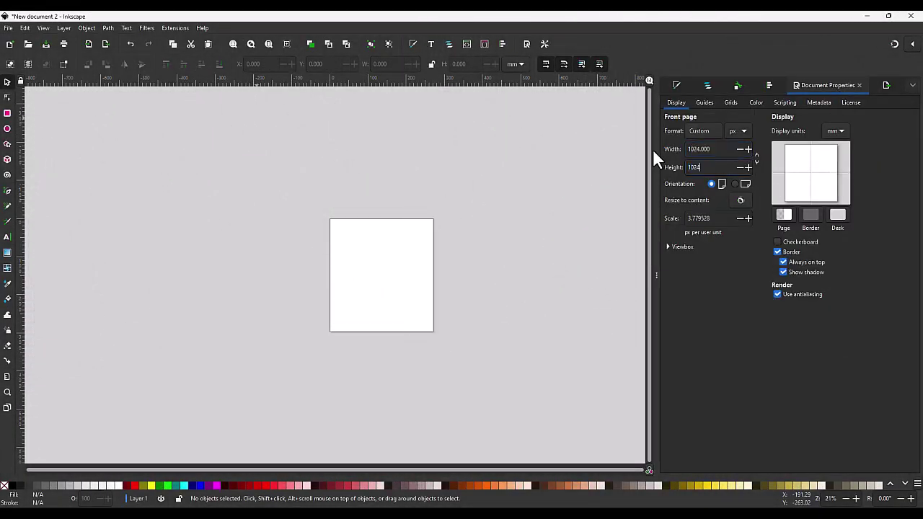
pyautogui.click(837, 131)
pyautogui.click(831, 147)
pyautogui.keyDown('ctrl'); pyautogui.scroll(3, 381, 263); pyautogui.keyUp('ctrl')
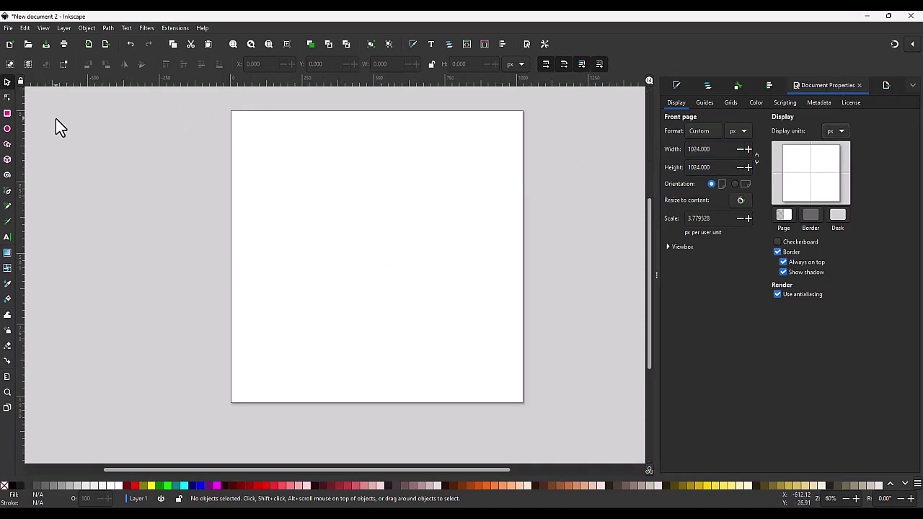
# Draw a closed four-corner diamond path near the top of the page with the Pen tool.
pyautogui.press('b')
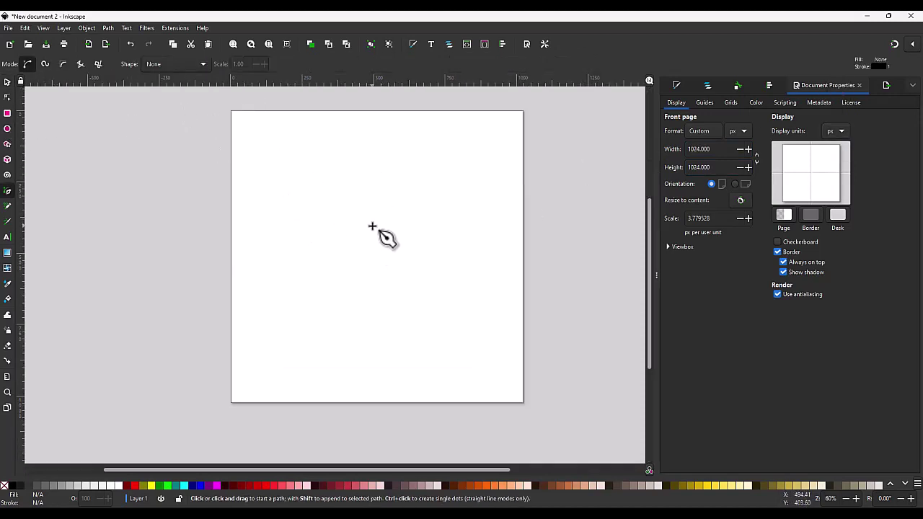
pyautogui.click(372, 226)
pyautogui.click(335, 199)
pyautogui.click(375, 151)
pyautogui.click(408, 195)
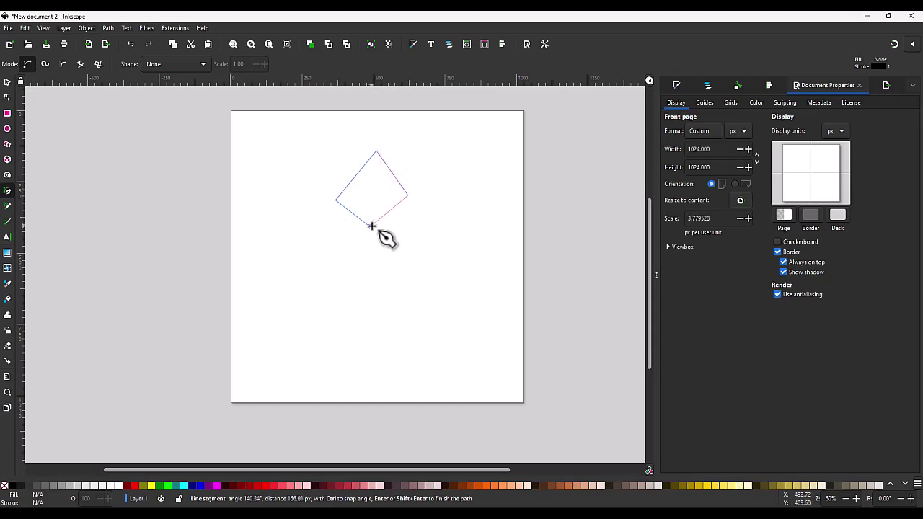
pyautogui.click(372, 226)
# Centre the diamond horizontally on the page using Align and Distribute.
pyautogui.press('n')
pyautogui.click(709, 85)
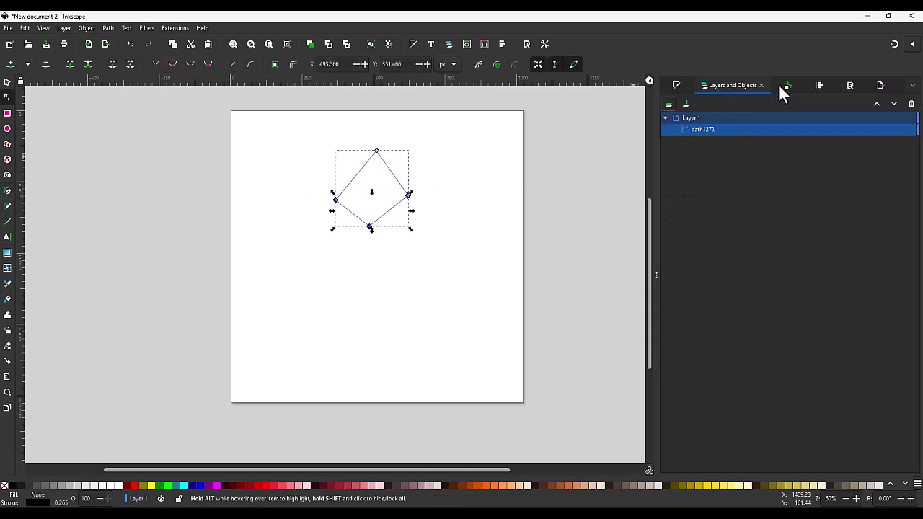
pyautogui.click(768, 85)
pyautogui.click(676, 373)
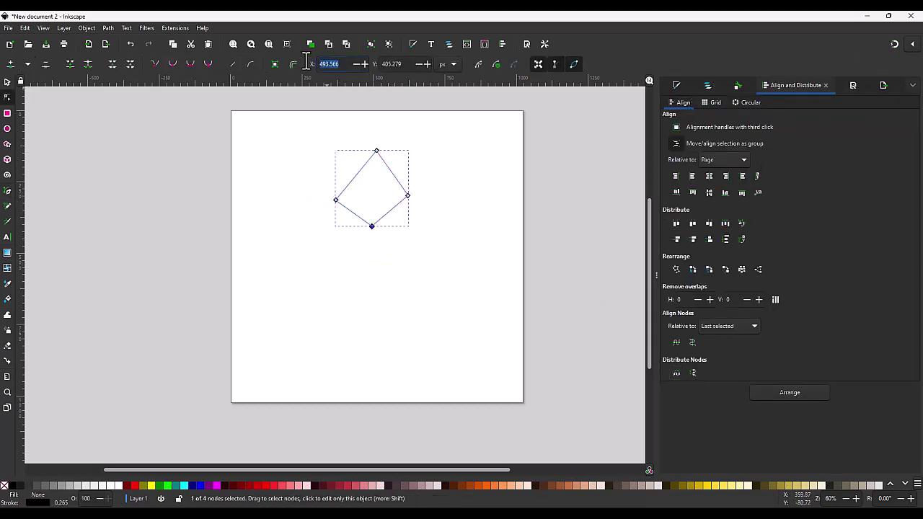
pyautogui.press('s')
pyautogui.hotkey('ctrl', 'alt', 't')
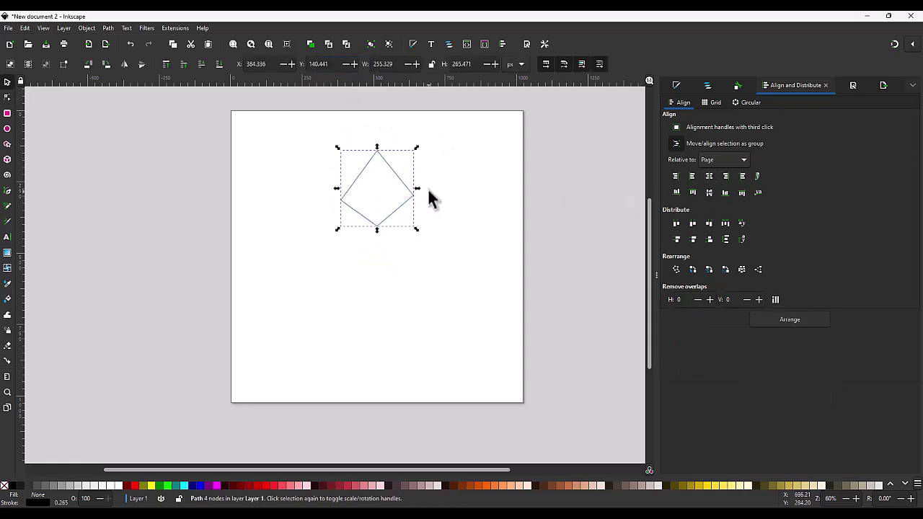
pyautogui.press('n')
# Try shrinking the diamond, undo it, then select its left and right nodes.
pyautogui.press('s')
pyautogui.moveTo(416, 228)
pyautogui.mouseDown()
pyautogui.moveTo(407, 214)
pyautogui.moveTo(416, 215)
pyautogui.moveTo(421, 190)
pyautogui.moveTo(409, 186)
pyautogui.mouseUp()
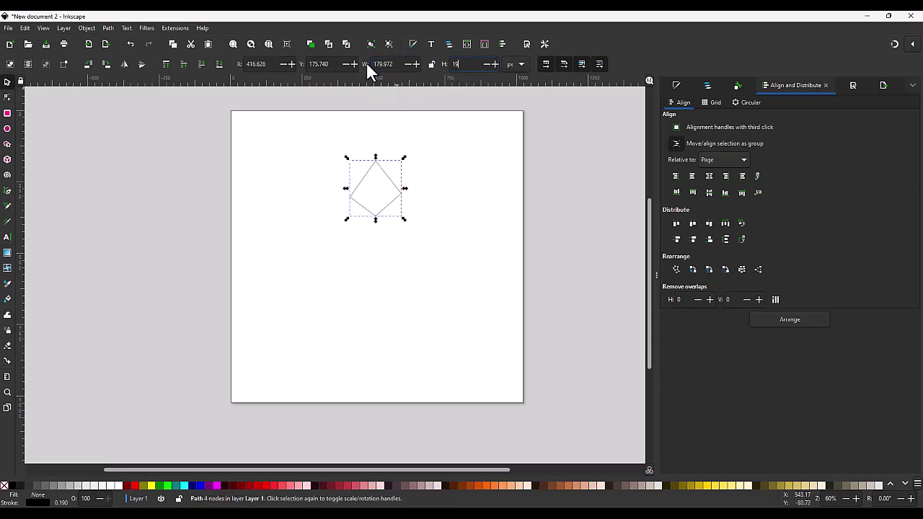
pyautogui.hotkey('ctrl', 'z')
pyautogui.press('Escape')
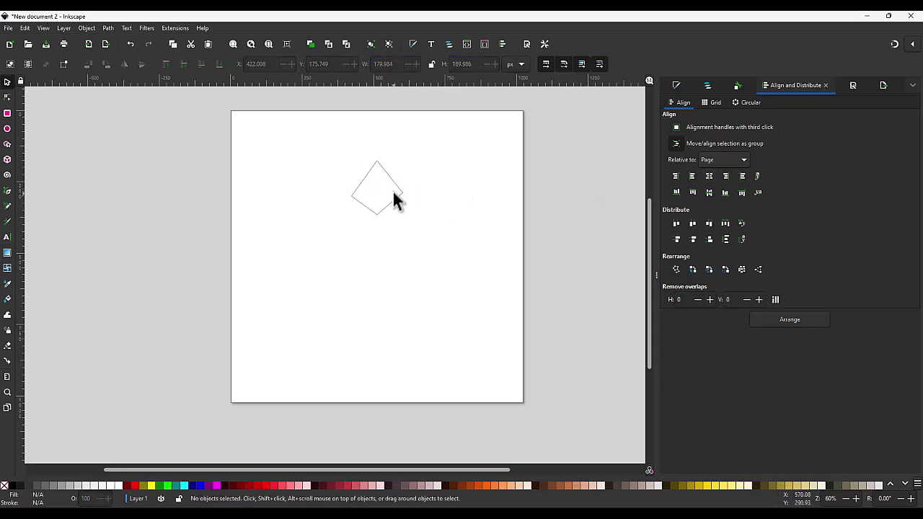
pyautogui.doubleClick(394, 192)
pyautogui.moveTo(410, 208); pyautogui.dragTo(325, 184)
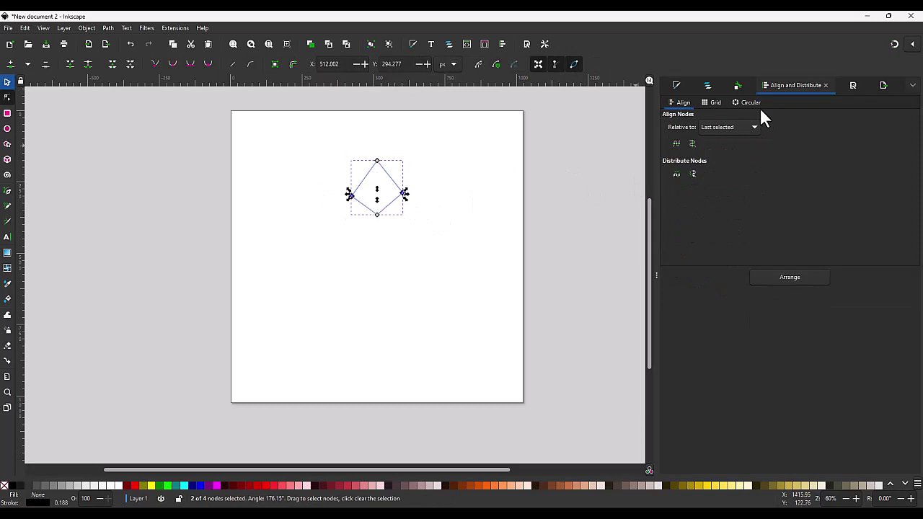
# Level the side nodes, make all nodes smooth, and round out the shape's top.
pyautogui.click(675, 144)
pyautogui.moveTo(385, 237); pyautogui.dragTo(361, 116)
pyautogui.moveTo(452, 234); pyautogui.dragTo(285, 122)
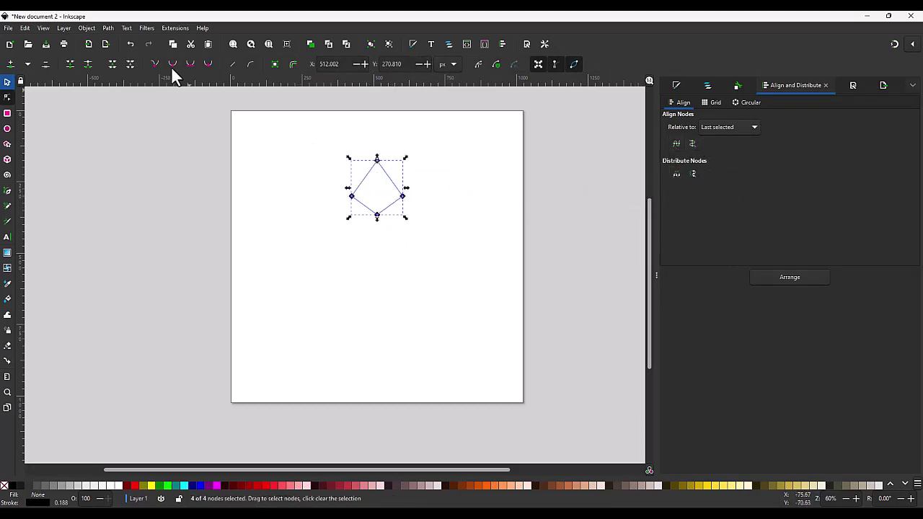
pyautogui.hotkey('shift', 's')
pyautogui.keyDown('ctrl'); pyautogui.scroll(2, 422, 210); pyautogui.keyUp('ctrl')
pyautogui.click(347, 121)
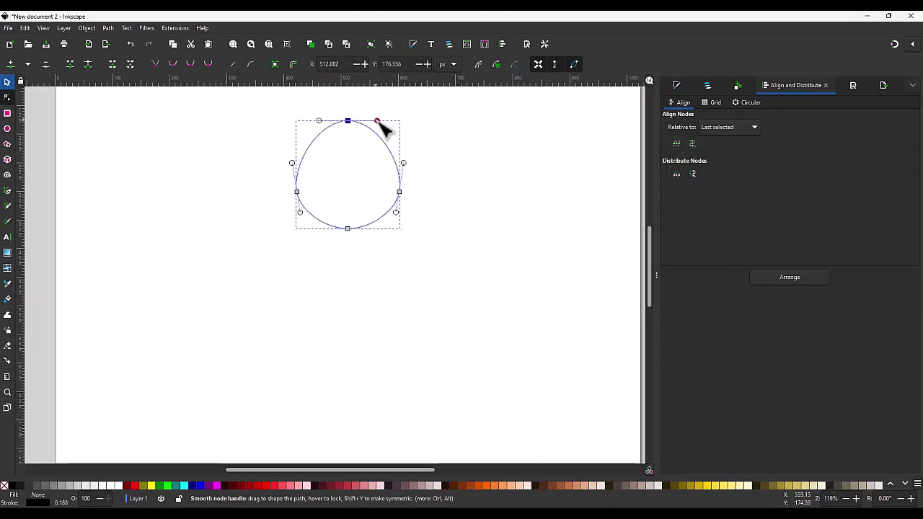
pyautogui.moveTo(376, 120); pyautogui.dragTo(309, 127)
pyautogui.click(364, 245)
pyautogui.keyDown('ctrl'); pyautogui.scroll(3, 364, 224); pyautogui.keyUp('ctrl')
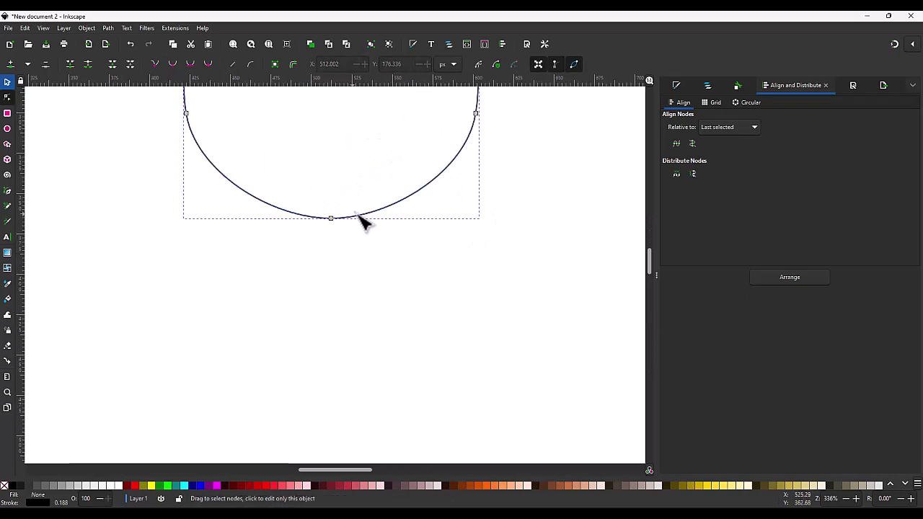
# Give the shape a dark 2 mm outline.
pyautogui.click(677, 85)
pyautogui.click(749, 102)
pyautogui.write('2')
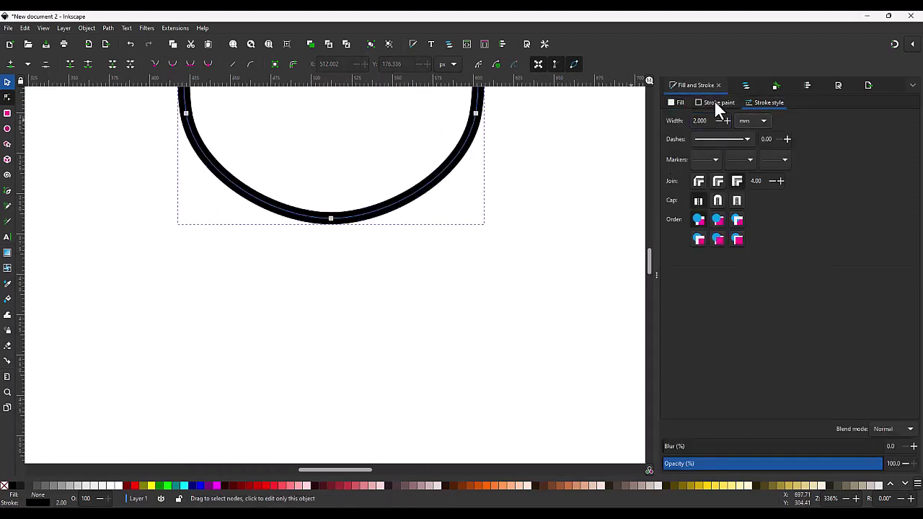
pyautogui.click(680, 103)
pyautogui.moveTo(680, 207); pyautogui.dragTo(706, 208)
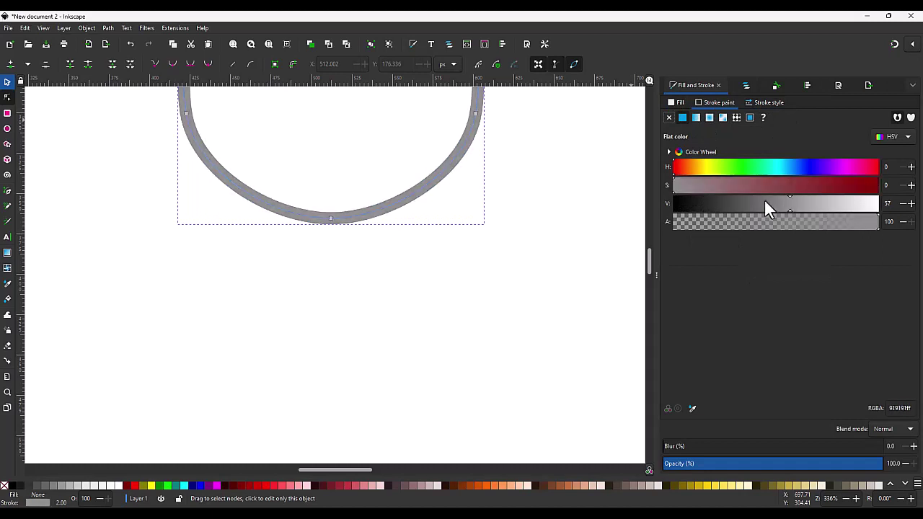
# Give the shape a flat orange-tan fill from the palette.
pyautogui.click(680, 102)
pyautogui.click(682, 117)
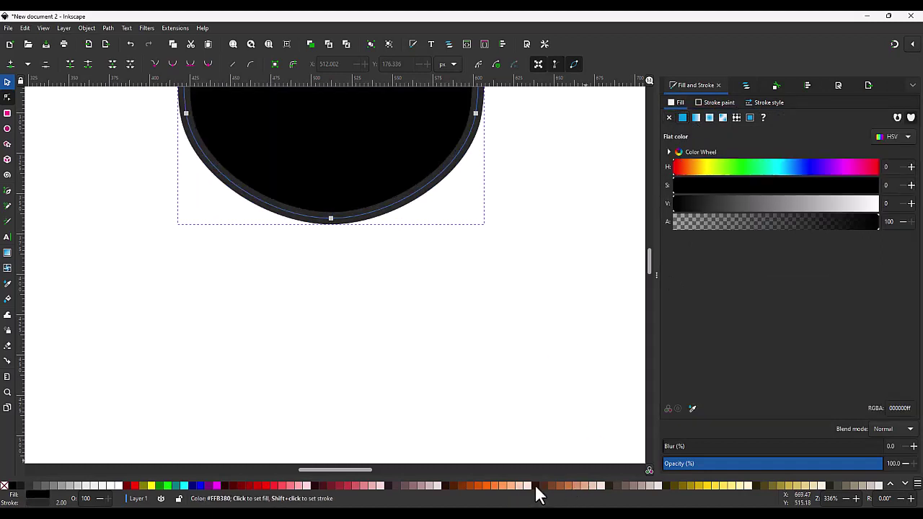
pyautogui.click(583, 486)
pyautogui.scroll(3, 490, 368)
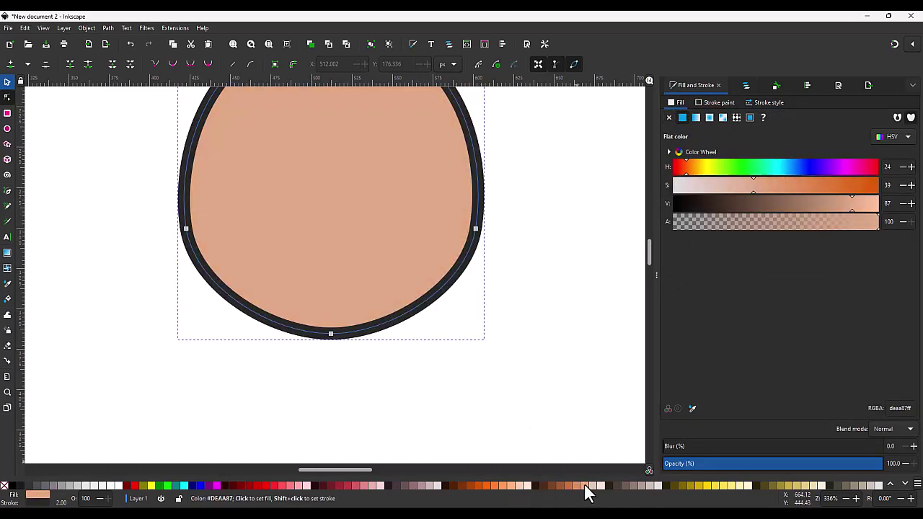
pyautogui.click(597, 490)
pyautogui.click(581, 488)
# Add two nodes on the head's bottom curve and nudge the middle one into a slight dip.
pyautogui.scroll(3, 380, 367)
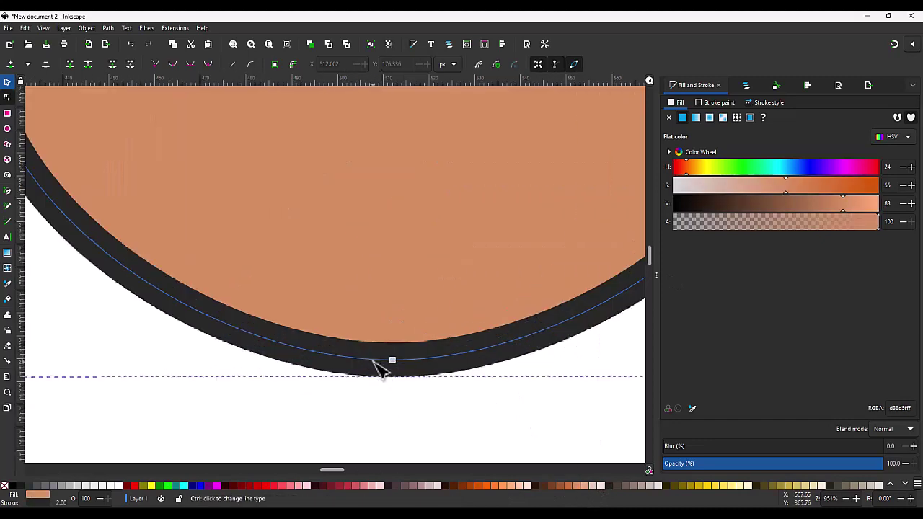
pyautogui.doubleClick(362, 361)
pyautogui.doubleClick(421, 366)
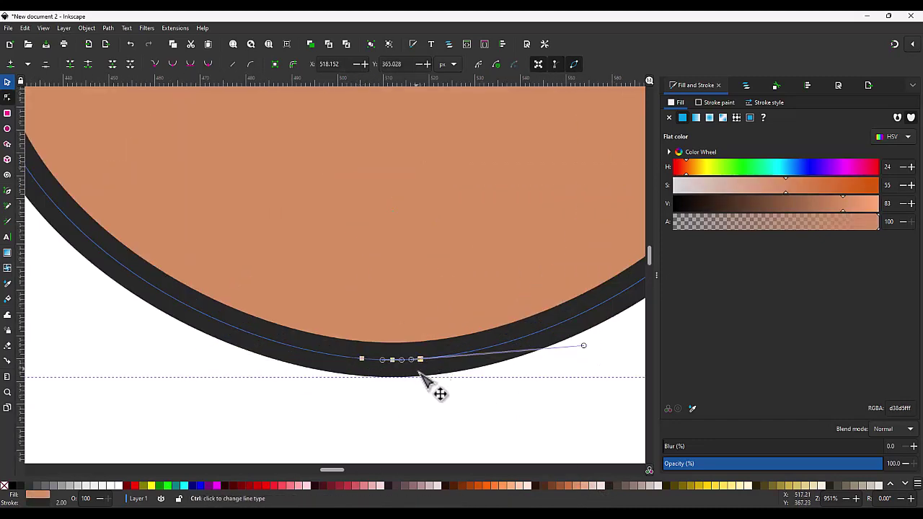
pyautogui.click(392, 359)
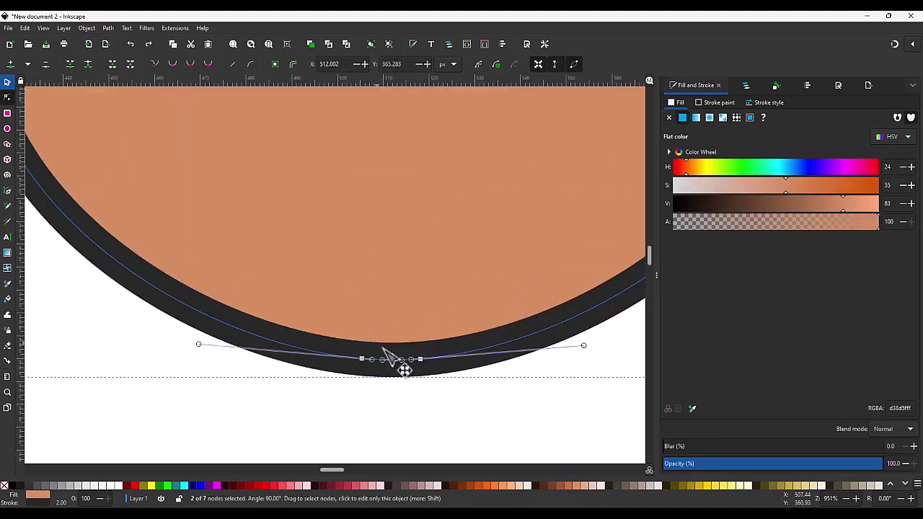
pyautogui.moveTo(396, 361)
pyautogui.mouseDown()
pyautogui.moveTo(423, 382)
pyautogui.moveTo(409, 346)
pyautogui.moveTo(411, 376)
pyautogui.mouseUp()
pyautogui.scroll(3, 422, 381)
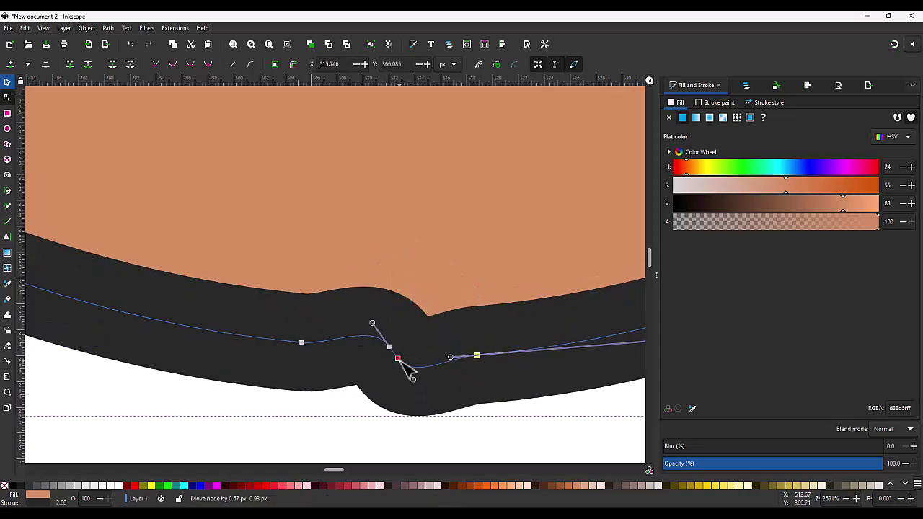
pyautogui.hotkey('ctrl', 'z')
pyautogui.click(387, 344)
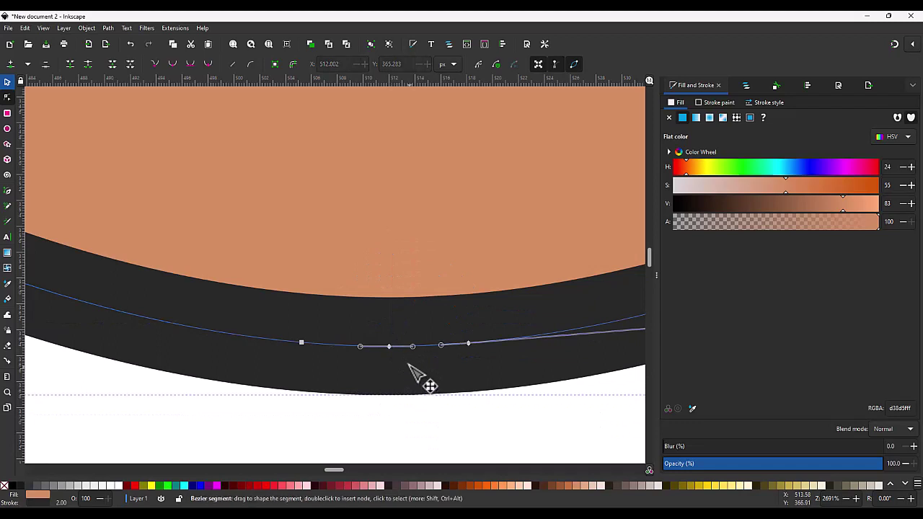
pyautogui.moveTo(388, 344)
pyautogui.mouseDown()
pyautogui.moveTo(391, 326)
pyautogui.moveTo(418, 330)
pyautogui.moveTo(381, 346)
pyautogui.mouseUp()
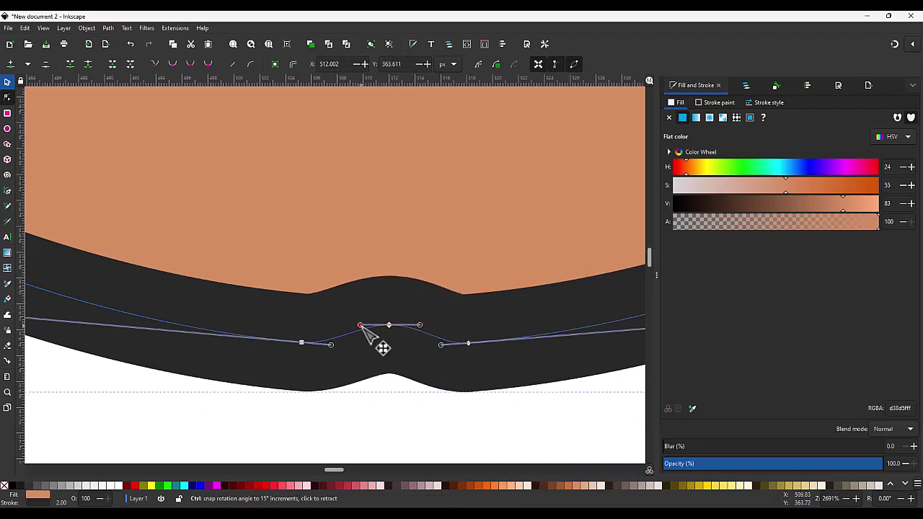
pyautogui.scroll(-5, 406, 346)
pyautogui.scroll(-2, 432, 368)
# Fill the head #FFCCAA and rename its object to 'head' in Layers and Objects.
pyautogui.click(590, 486)
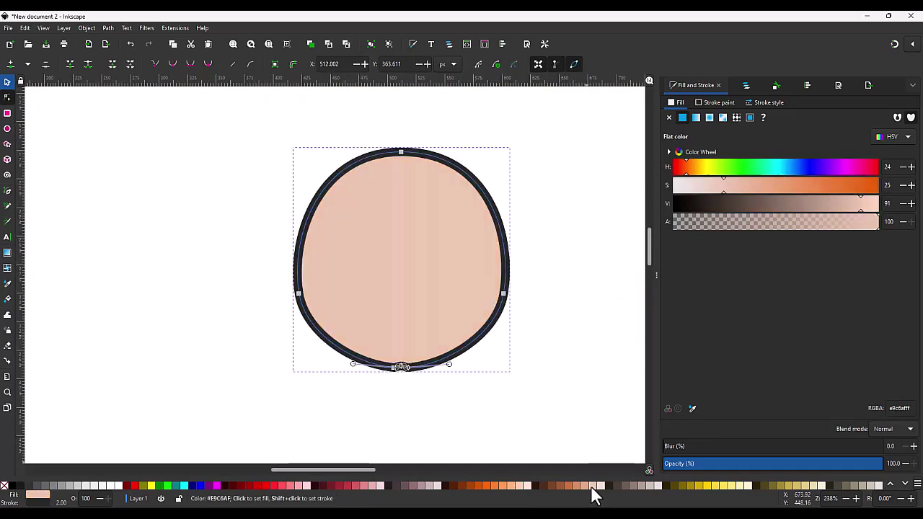
pyautogui.click(522, 486)
pyautogui.press('b')
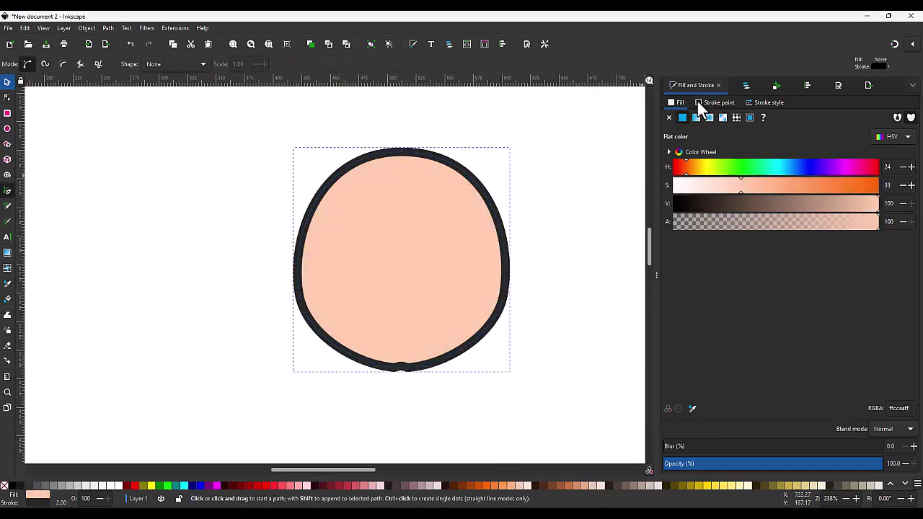
pyautogui.hotkey('ctrl', 'shift', 'l')
pyautogui.doubleClick(703, 129)
pyautogui.write('head')
pyautogui.press('Return')
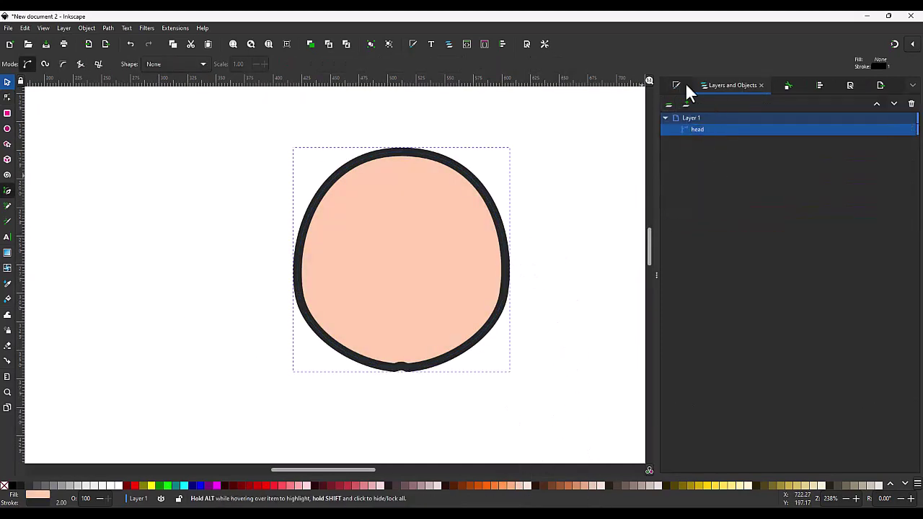
pyautogui.click(676, 85)
pyautogui.click(507, 273)
# Finish the ear path with a 2-width outline and the head's peach fill.
pyautogui.click(529, 235)
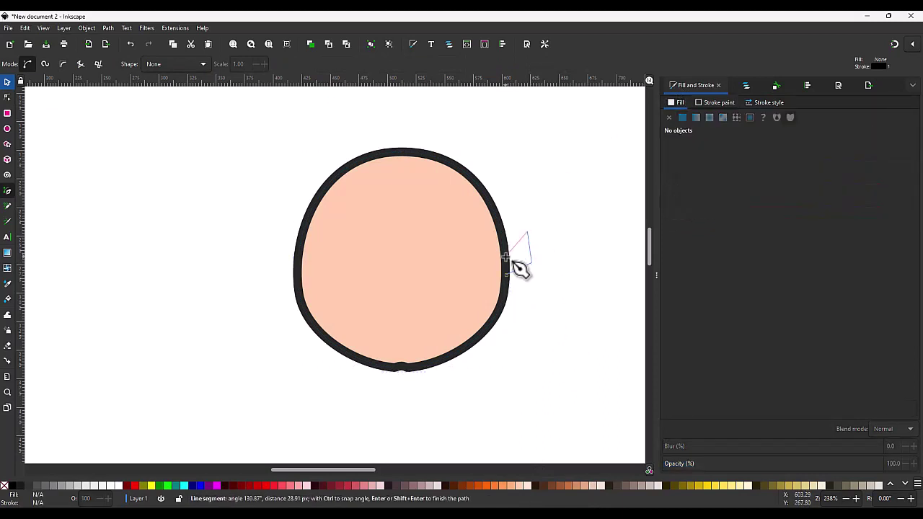
pyautogui.press('Return')
pyautogui.press('s')
pyautogui.click(764, 102)
pyautogui.write('2')
pyautogui.press('Return')
pyautogui.click(675, 102)
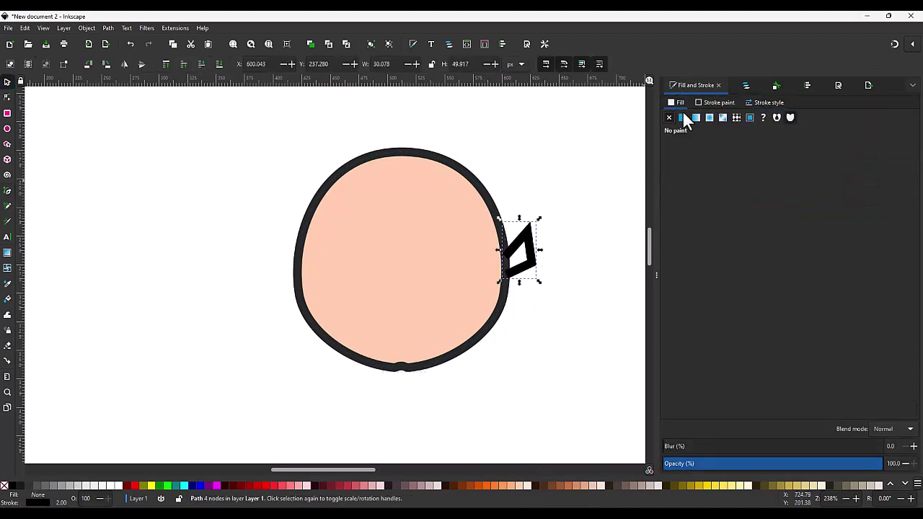
pyautogui.click(682, 117)
pyautogui.click(719, 102)
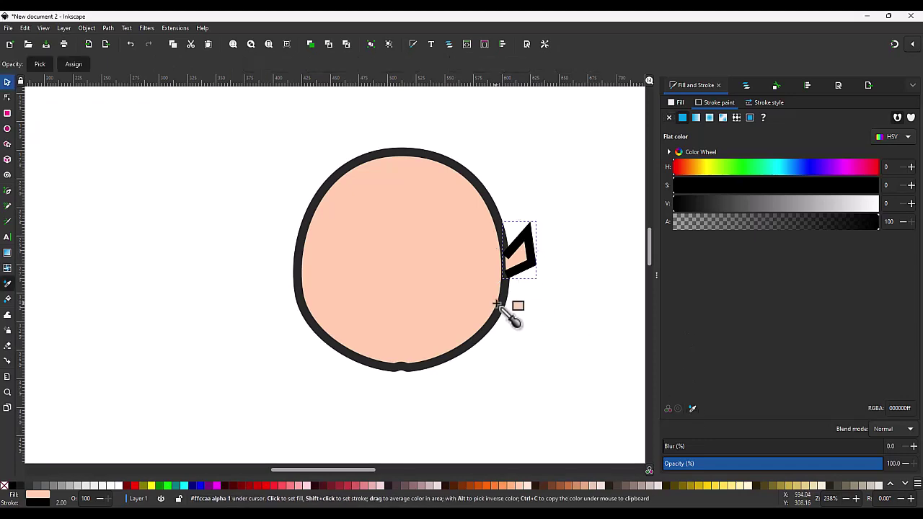
# Smooth the ear's nodes and adjust them into a rounded loop.
pyautogui.press('n')
pyautogui.hotkey('shift', 's')
pyautogui.keyDown('ctrl'); pyautogui.scroll(2, 495, 264); pyautogui.keyUp('ctrl')
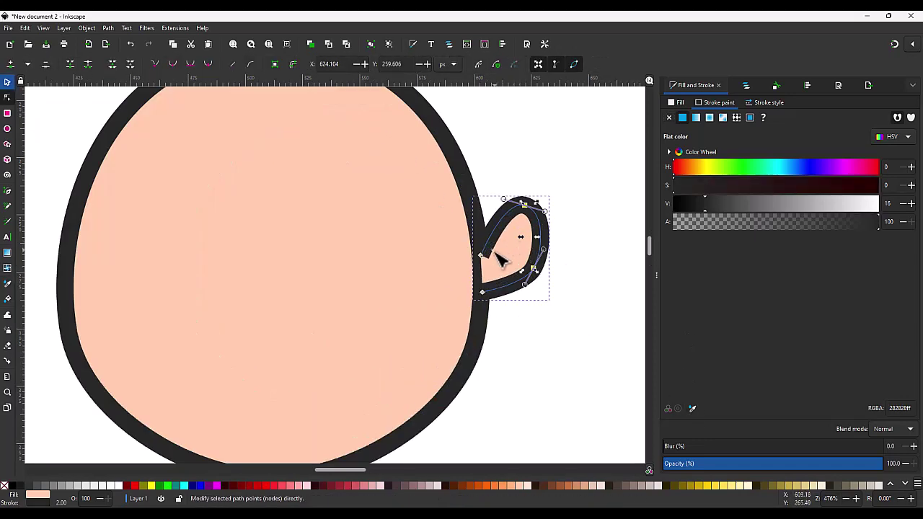
pyautogui.moveTo(490, 266)
pyautogui.mouseDown()
pyautogui.moveTo(482, 242)
pyautogui.moveTo(509, 267)
pyautogui.mouseUp()
pyautogui.keyDown('ctrl'); pyautogui.scroll(-3, 493, 224); pyautogui.keyUp('ctrl')
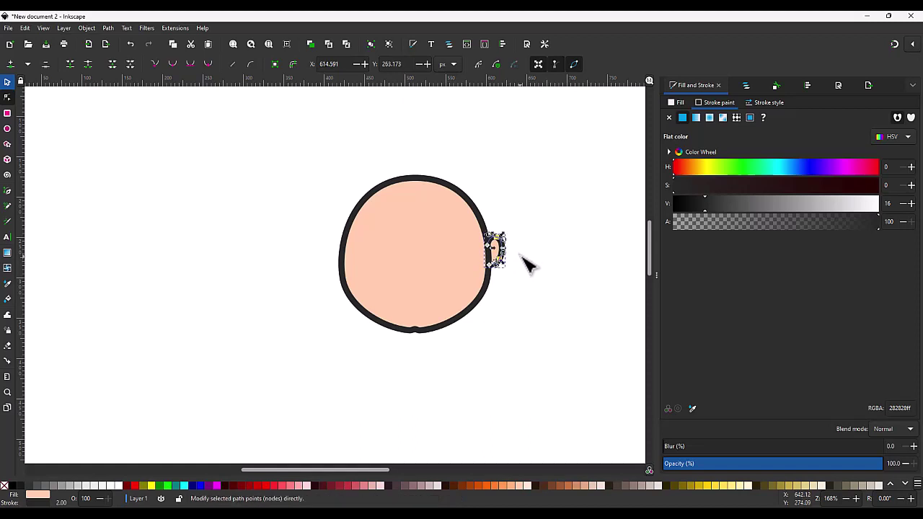
pyautogui.moveTo(504, 271); pyautogui.dragTo(496, 278)
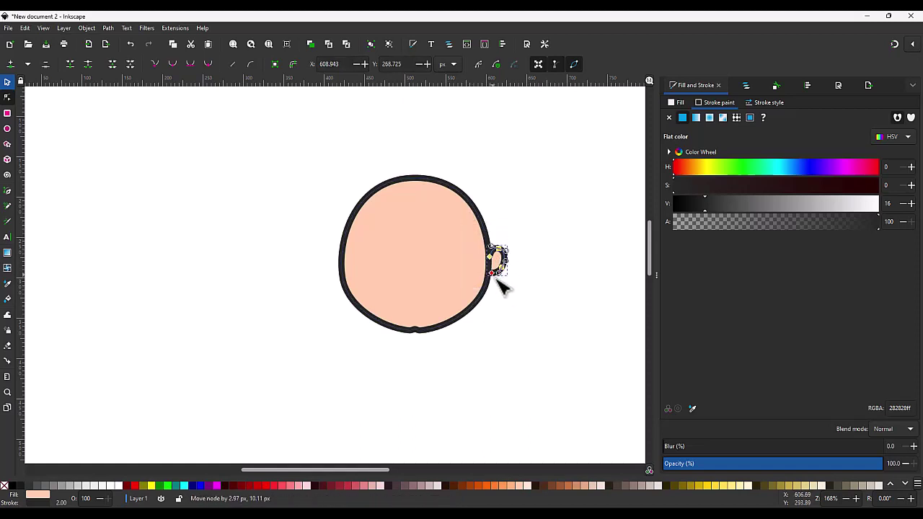
# Duplicate the ear, flip it horizontally, and move the copy to the head's left side.
pyautogui.press('s')
pyautogui.click(506, 274)
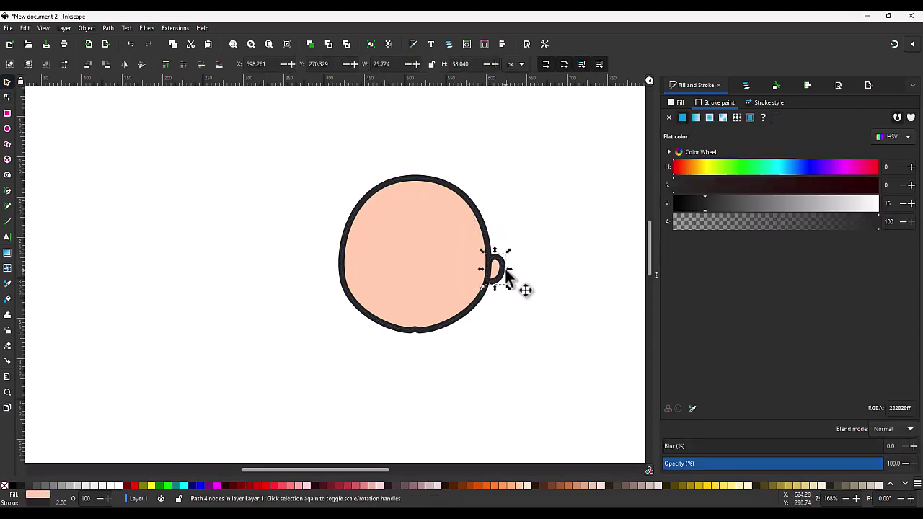
pyautogui.hotkey('ctrl', 'd')
pyautogui.press('h')
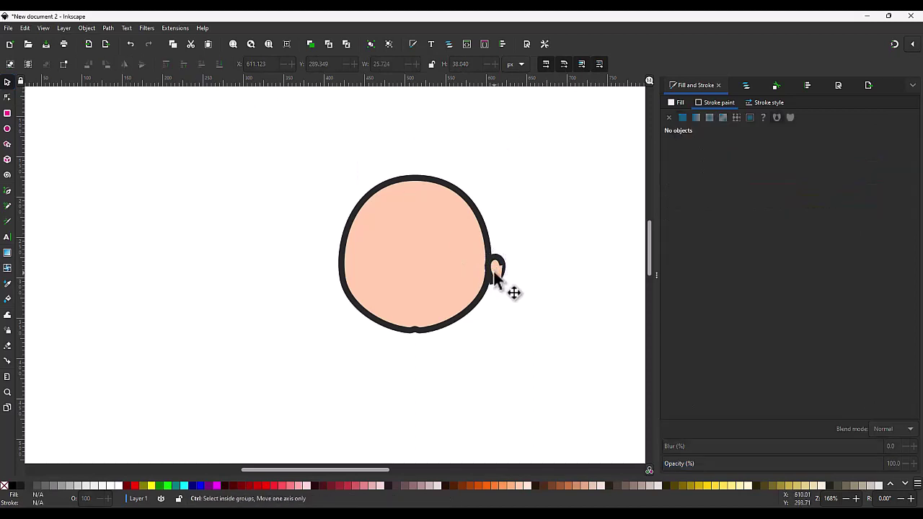
pyautogui.moveTo(505, 277); pyautogui.dragTo(336, 270)
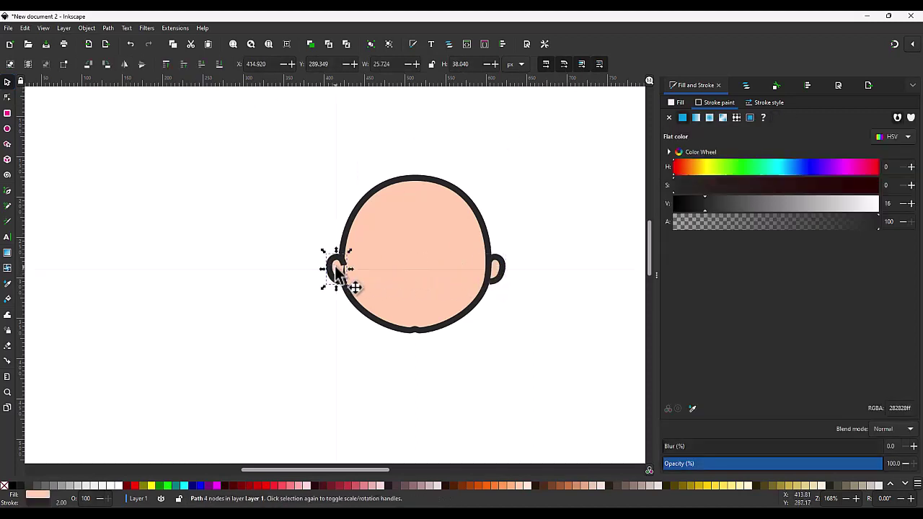
# Pull the head's top node handles inward to narrow the top.
pyautogui.click(524, 268)
pyautogui.click(432, 202)
pyautogui.press('n')
pyautogui.moveTo(479, 178); pyautogui.dragTo(473, 180)
pyautogui.moveTo(356, 177); pyautogui.dragTo(366, 178)
pyautogui.press('Escape')
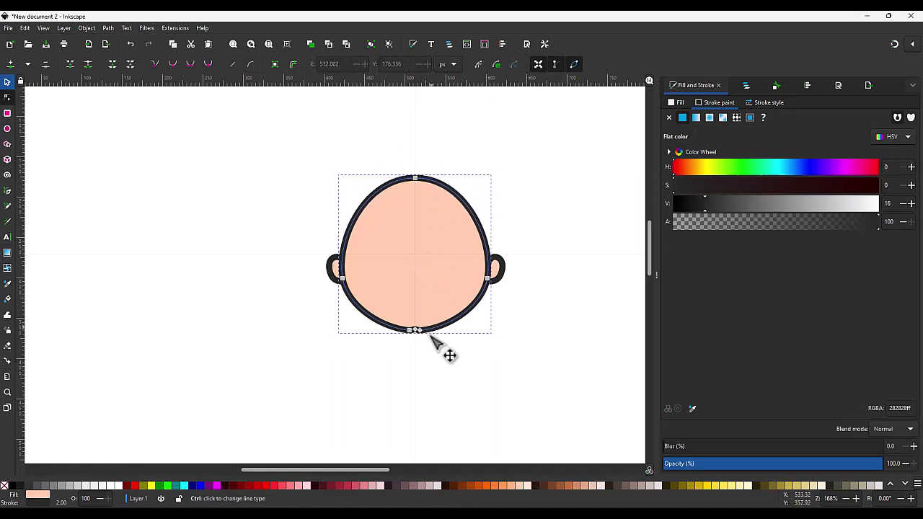
# Reshape the head's lower-left and lower-right curves and widen its top curve evenly.
pyautogui.scroll(2, 429, 342)
pyautogui.moveTo(406, 310)
pyautogui.mouseDown()
pyautogui.moveTo(464, 319)
pyautogui.moveTo(453, 310)
pyautogui.mouseUp()
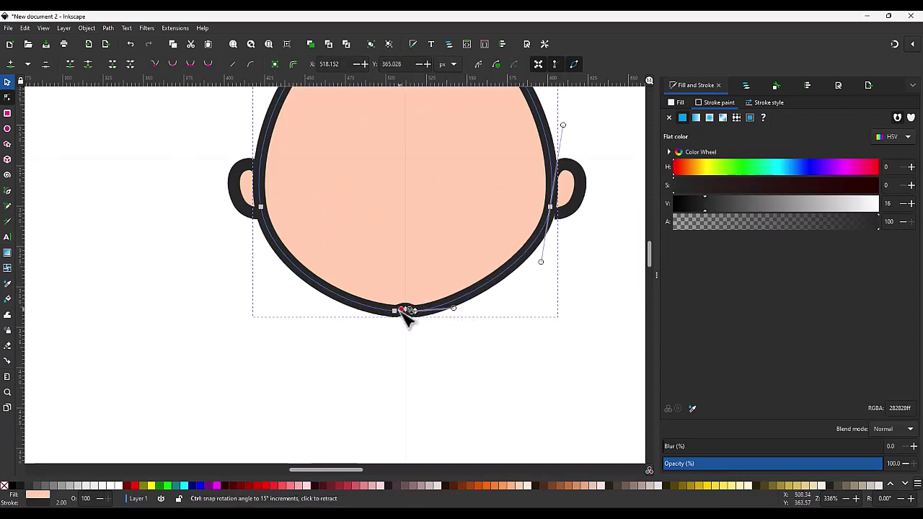
pyautogui.moveTo(396, 311)
pyautogui.mouseDown()
pyautogui.moveTo(356, 311)
pyautogui.moveTo(361, 322)
pyautogui.mouseUp()
pyautogui.scroll(-1, 402, 349)
pyautogui.scroll(-1, 423, 351)
pyautogui.scroll(1, 433, 343)
pyautogui.moveTo(396, 104); pyautogui.dragTo(469, 108)
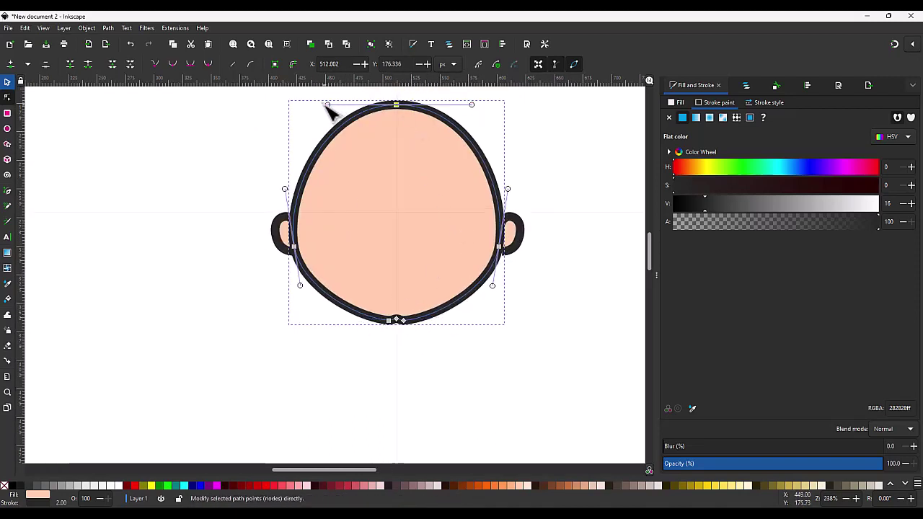
pyautogui.press('s')
pyautogui.scroll(-3, 428, 206)
pyautogui.scroll(1, 419, 246)
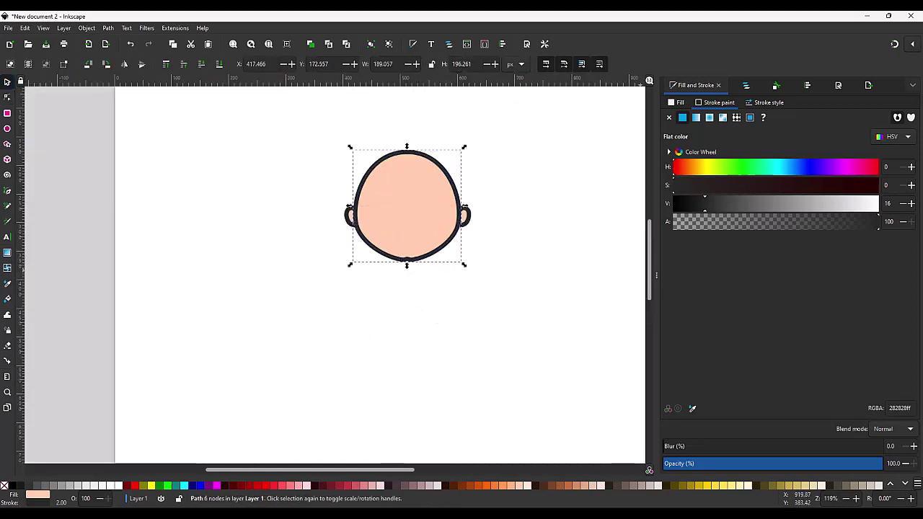
pyautogui.click(418, 311)
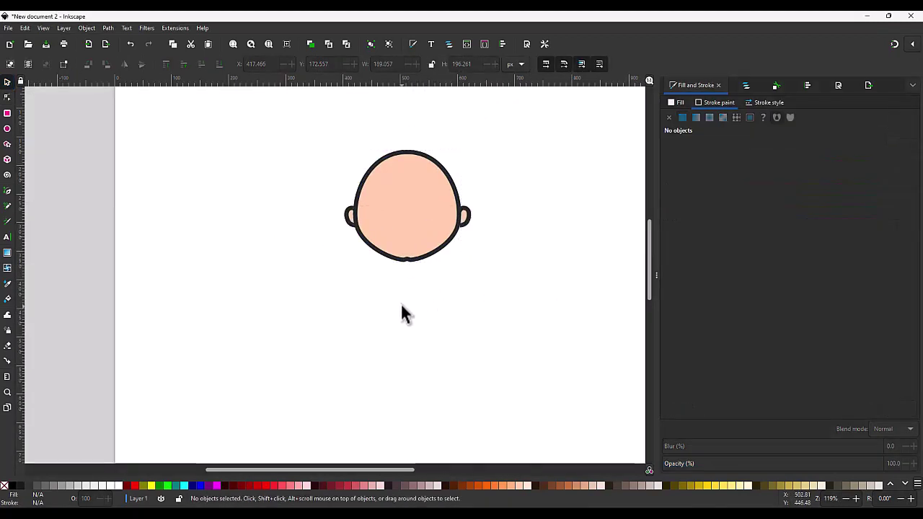
# Draw a closed five-point pentagon torso below the head with the Pen tool.
pyautogui.press('b')
pyautogui.click(370, 347)
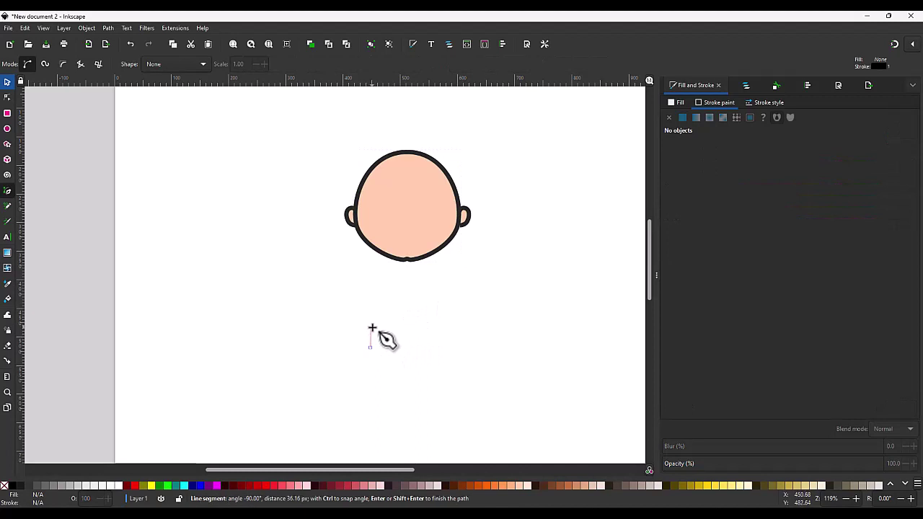
pyautogui.click(370, 327)
pyautogui.click(405, 288)
pyautogui.click(436, 348)
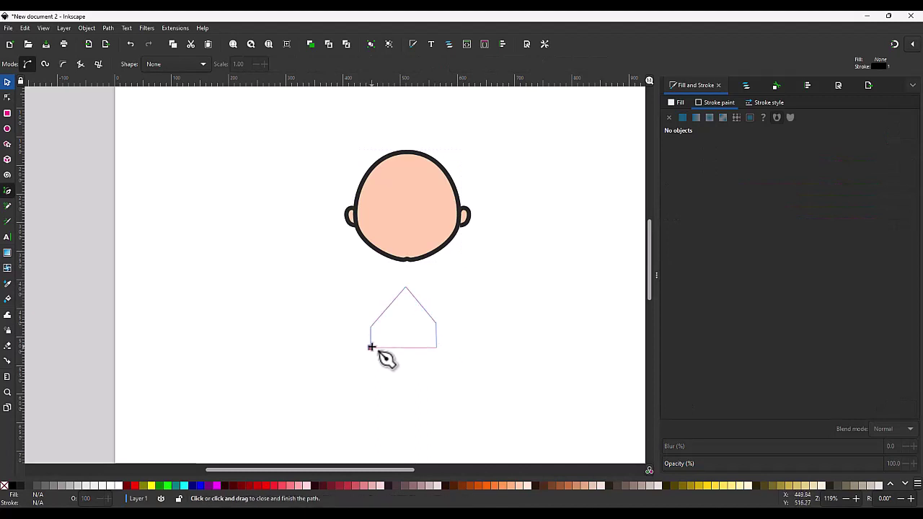
pyautogui.click(369, 347)
pyautogui.press('s')
# Give the torso a flat fill sampled from the head's peach and a 2-width outline.
pyautogui.click(692, 408)
pyautogui.click(461, 243)
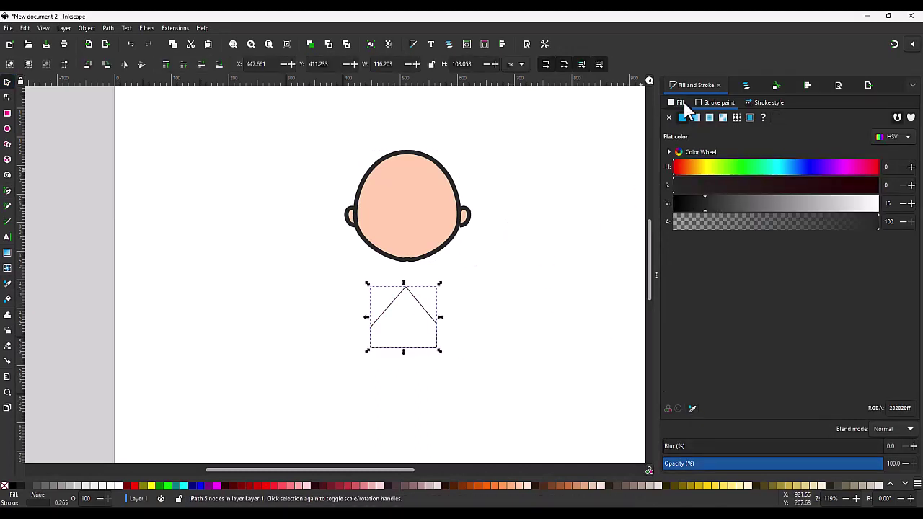
pyautogui.click(679, 102)
pyautogui.click(764, 102)
pyautogui.press('Return')
# Level the torso's side nodes and space its nodes evenly with Align and Distribute.
pyautogui.press('n')
pyautogui.moveTo(457, 310); pyautogui.dragTo(361, 340)
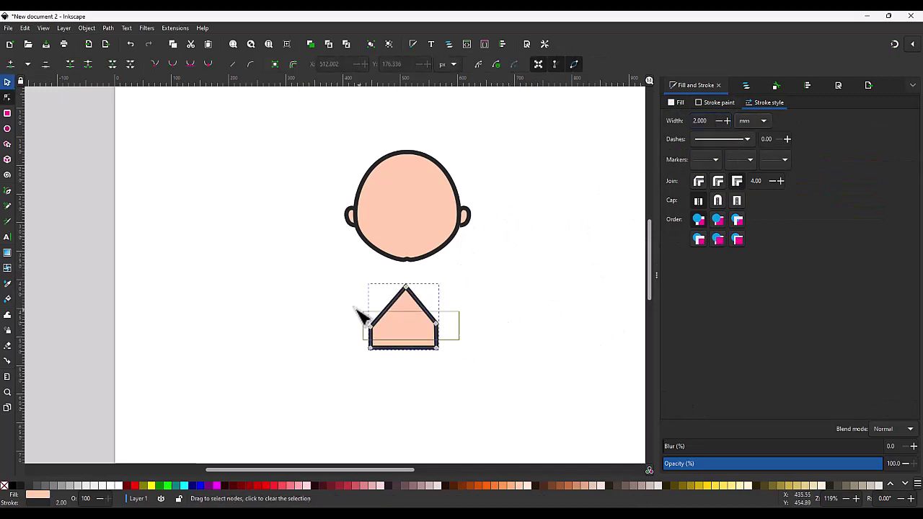
pyautogui.click(807, 85)
pyautogui.click(676, 342)
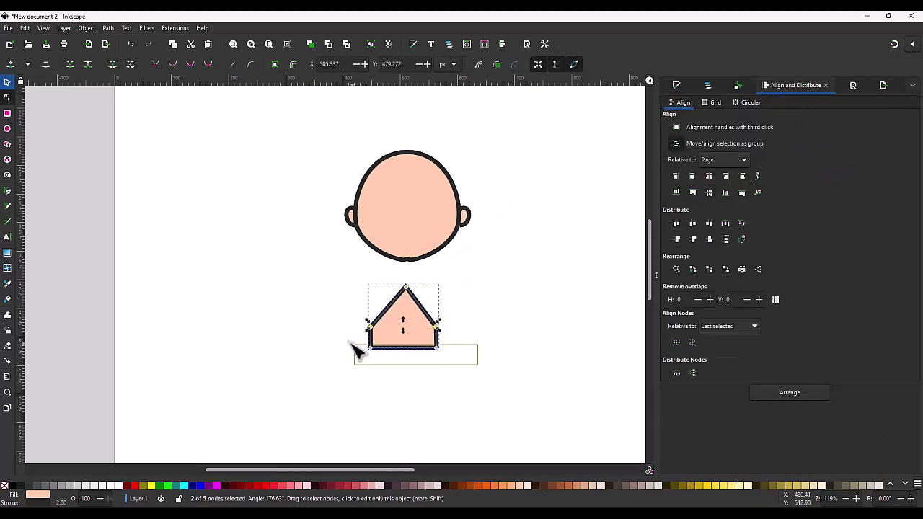
pyautogui.moveTo(468, 381); pyautogui.dragTo(345, 304)
pyautogui.moveTo(469, 342); pyautogui.dragTo(315, 269)
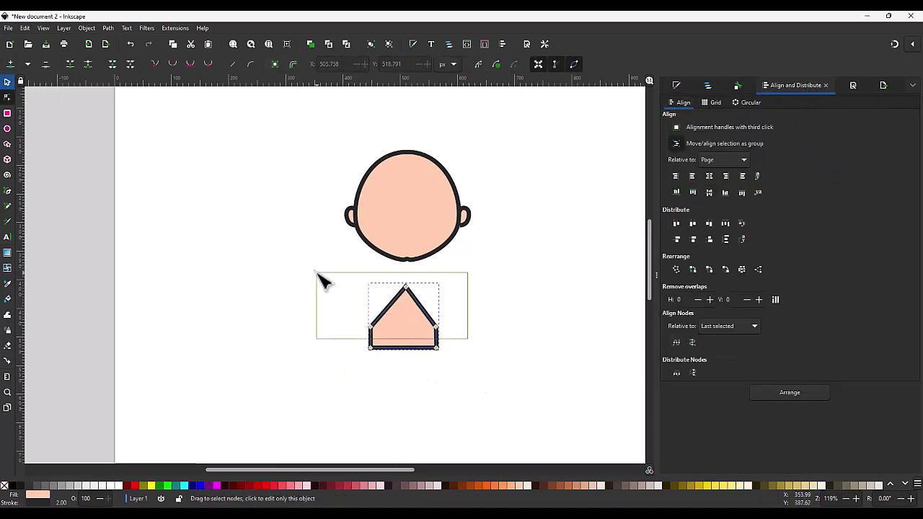
pyautogui.click(676, 373)
# Centre the torso under the head and shrink it slightly to about 110 × 105 px.
pyautogui.click(710, 177)
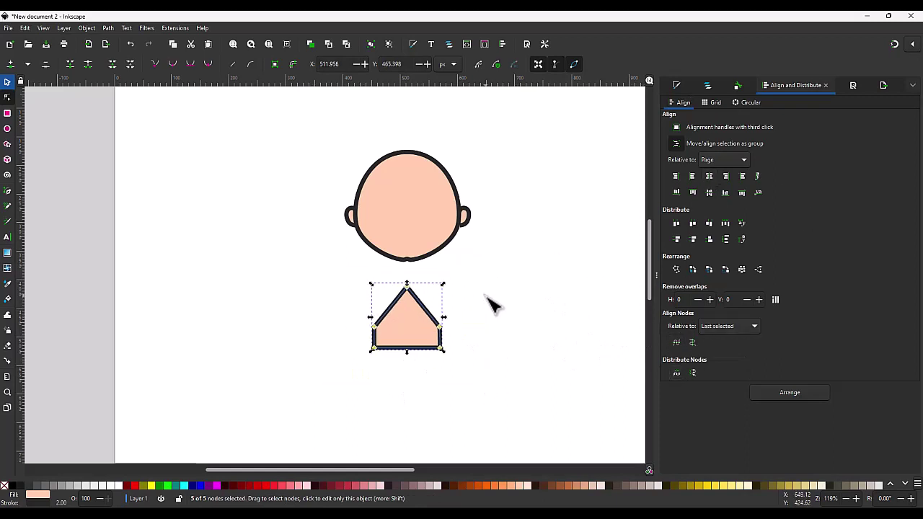
pyautogui.press('s')
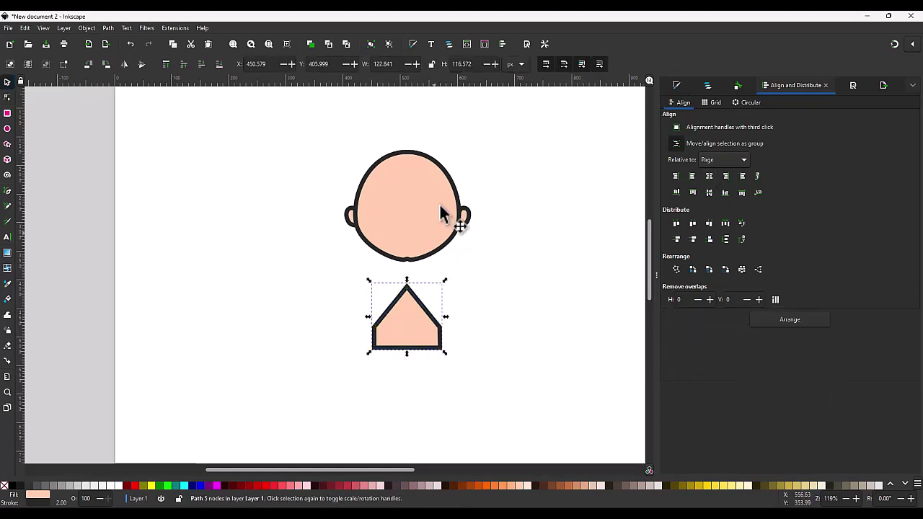
pyautogui.moveTo(448, 353); pyautogui.dragTo(350, 264)
# Make the torso's corners smooth, flatten its bottom, and broaden its top into a dome.
pyautogui.press('n')
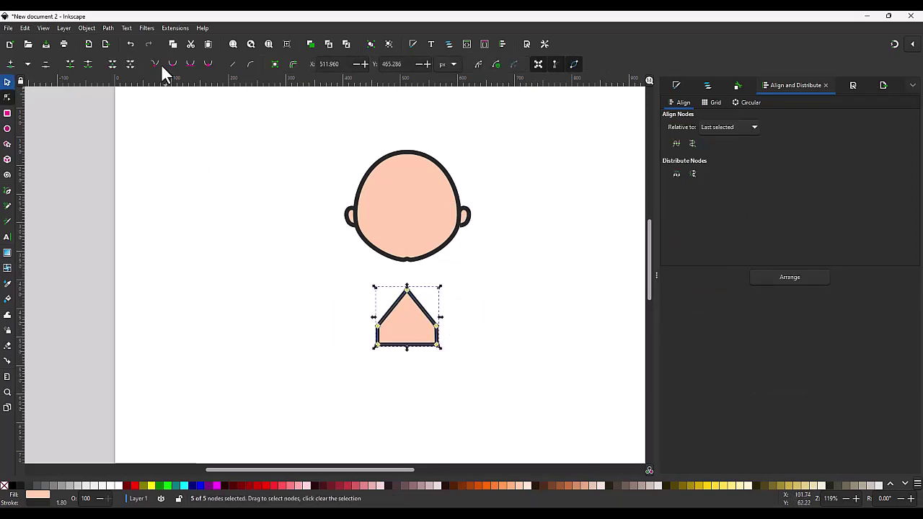
pyautogui.click(172, 64)
pyautogui.moveTo(438, 377); pyautogui.dragTo(349, 328)
pyautogui.keyDown('ctrl'); pyautogui.scroll(3, 400, 348); pyautogui.keyUp('ctrl')
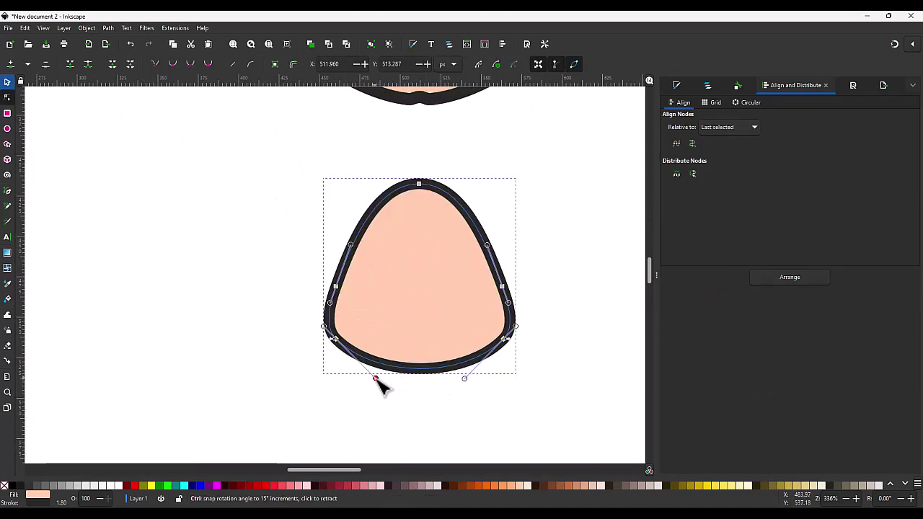
pyautogui.moveTo(377, 381)
pyautogui.mouseDown()
pyautogui.moveTo(450, 351)
pyautogui.moveTo(412, 346)
pyautogui.mouseUp()
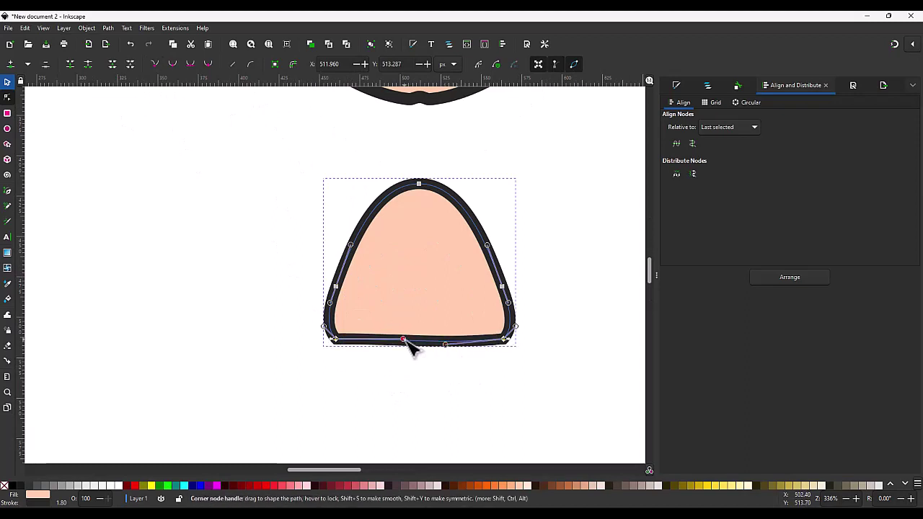
pyautogui.moveTo(350, 246); pyautogui.dragTo(348, 243)
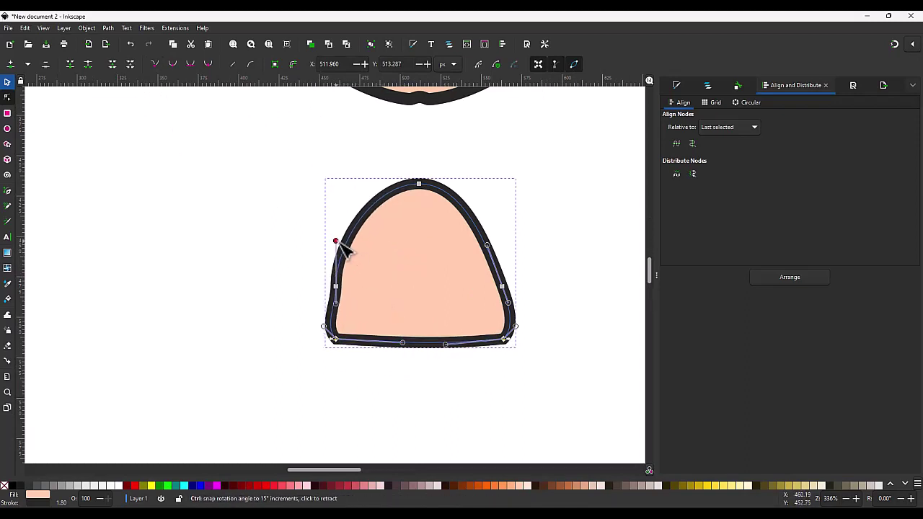
pyautogui.moveTo(487, 246); pyautogui.dragTo(495, 244)
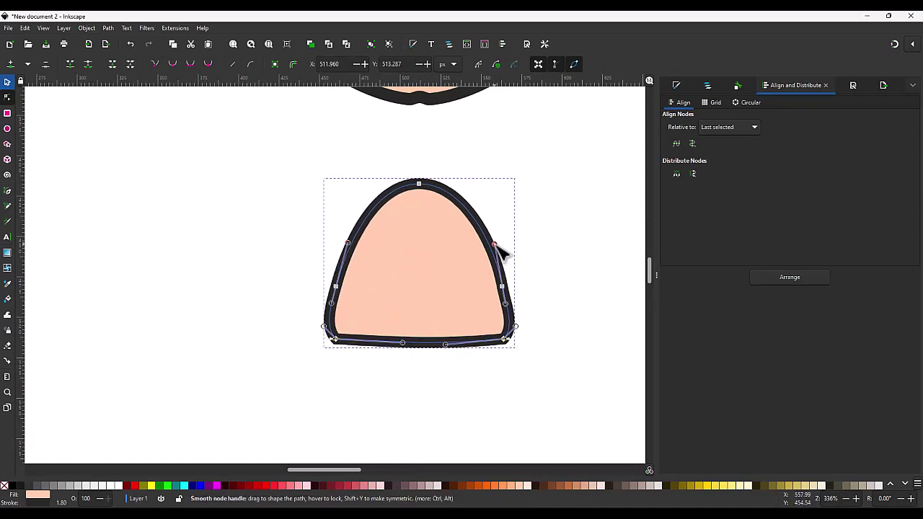
pyautogui.moveTo(435, 185); pyautogui.dragTo(465, 187)
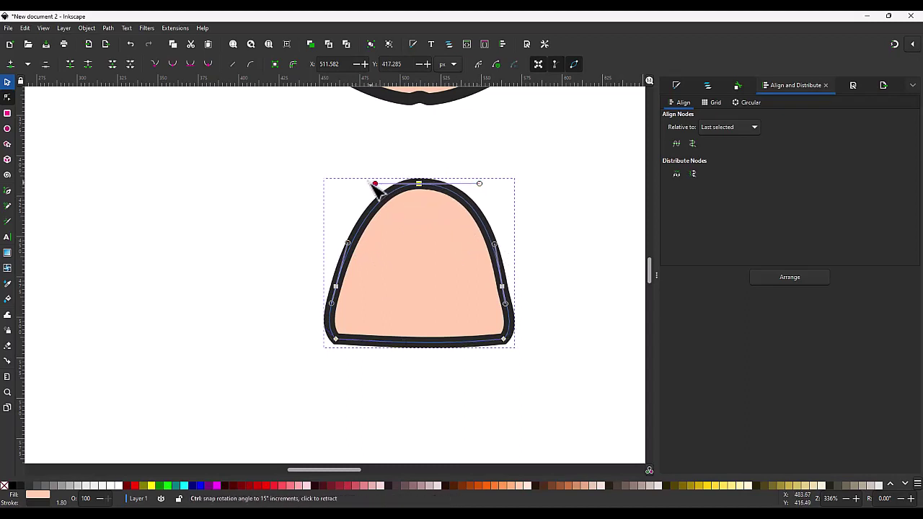
pyautogui.moveTo(373, 184); pyautogui.dragTo(365, 181)
# Smooth both torso side nodes and reshape the sides and top to tuck under the head.
pyautogui.click(502, 288)
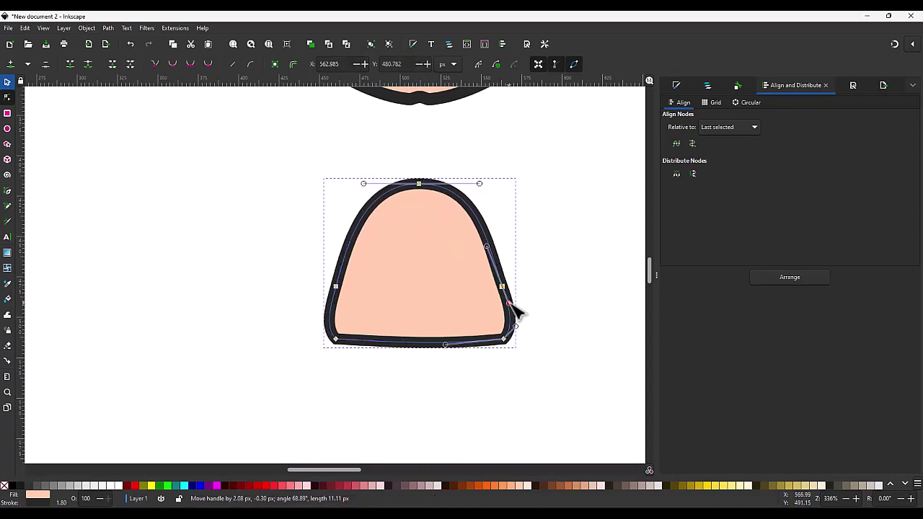
pyautogui.click(170, 64)
pyautogui.click(335, 287)
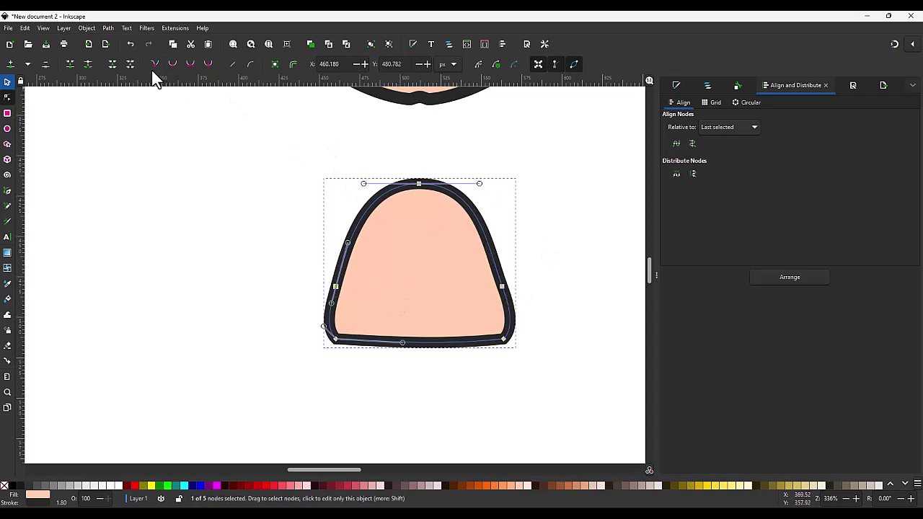
pyautogui.moveTo(335, 287); pyautogui.dragTo(325, 264)
pyautogui.hotkey('ctrl', 'z')
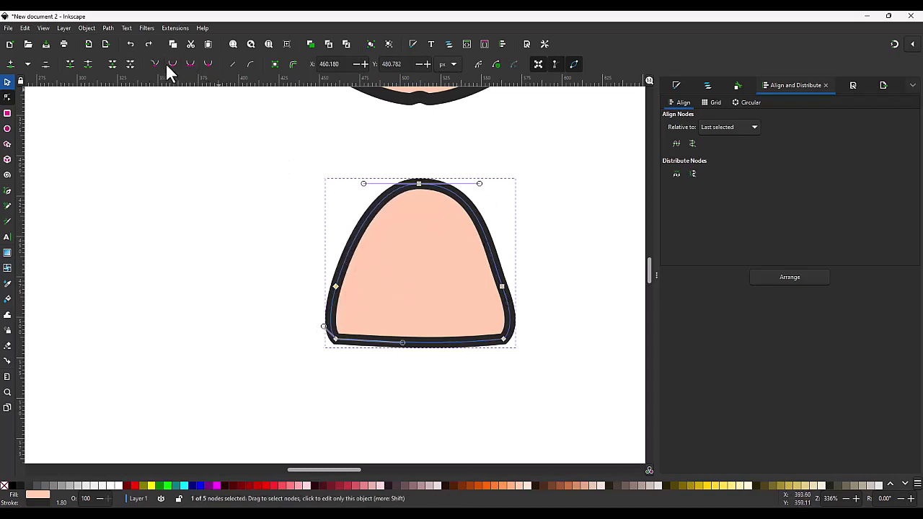
pyautogui.click(167, 63)
pyautogui.moveTo(545, 315); pyautogui.dragTo(495, 272)
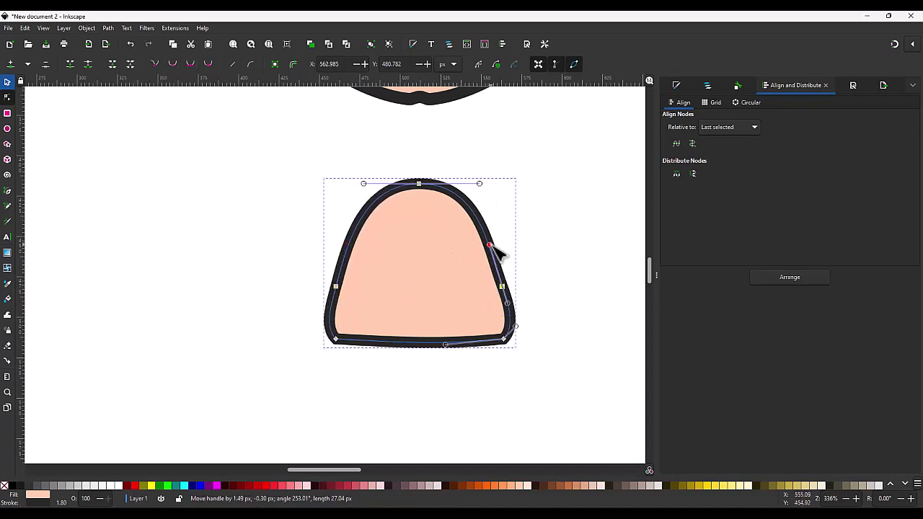
pyautogui.keyDown('ctrl'); pyautogui.scroll(-3, 537, 251); pyautogui.keyUp('ctrl')
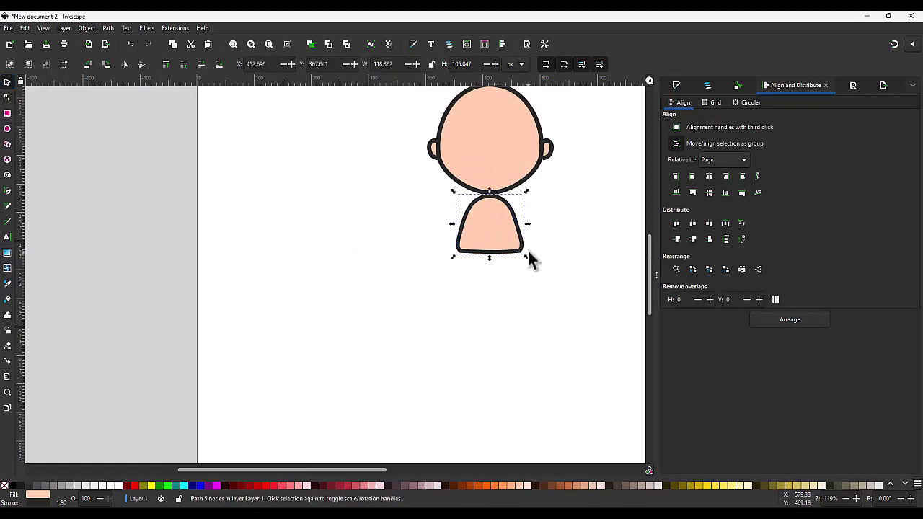
pyautogui.moveTo(542, 292); pyautogui.dragTo(417, 215)
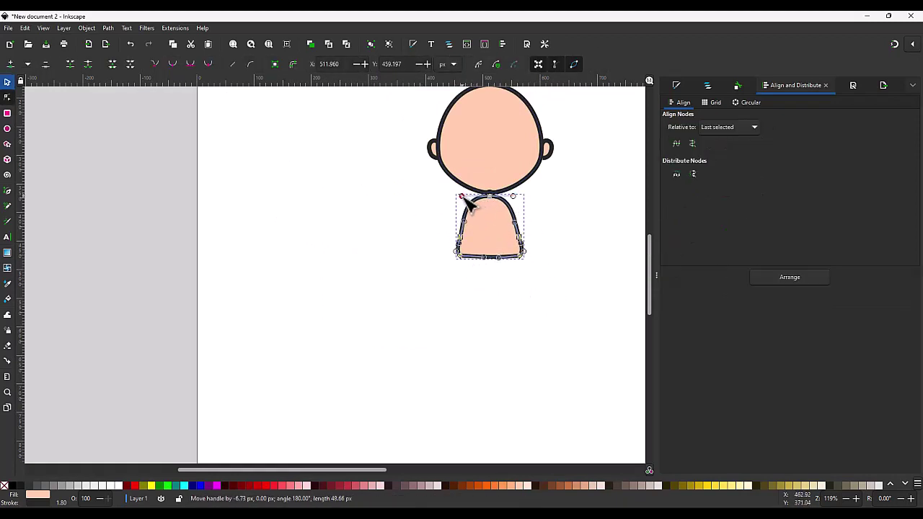
# Draw a small closed triangular path just left of the torso.
pyautogui.press('s')
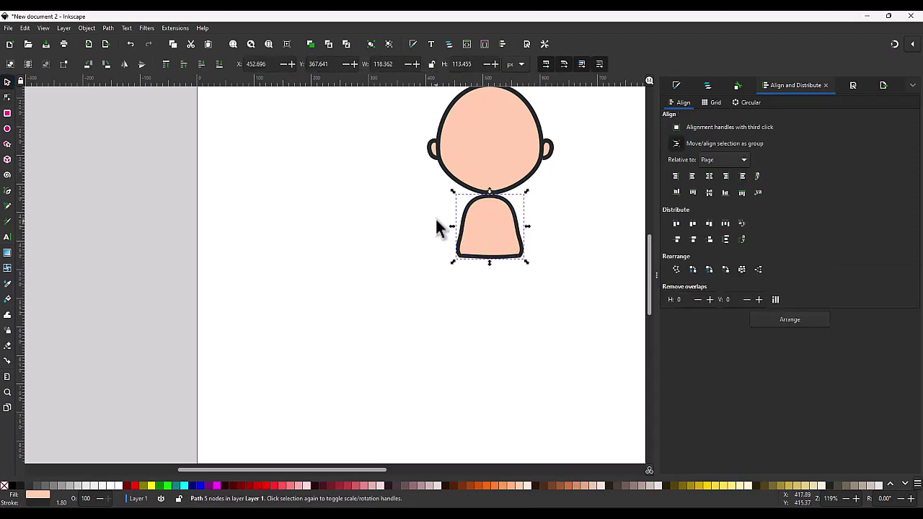
pyautogui.press('n')
pyautogui.press('b')
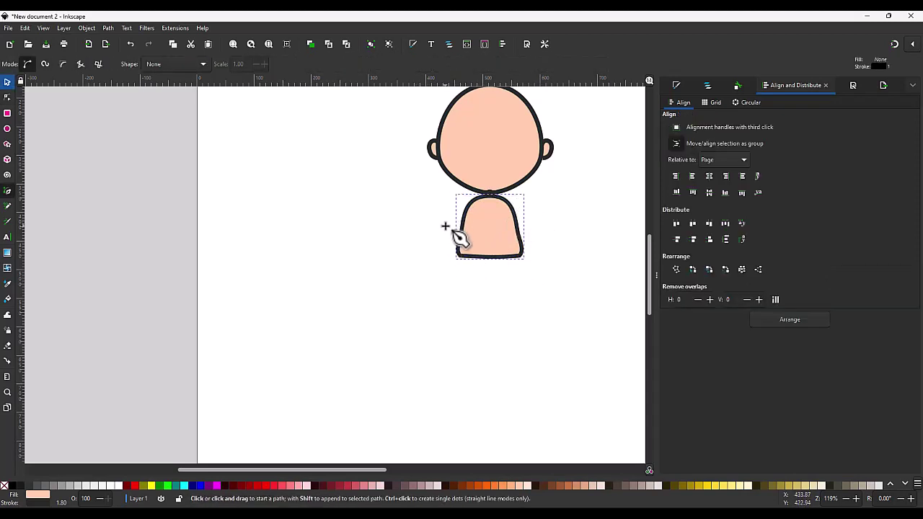
pyautogui.click(446, 227)
pyautogui.click(429, 229)
pyautogui.click(443, 204)
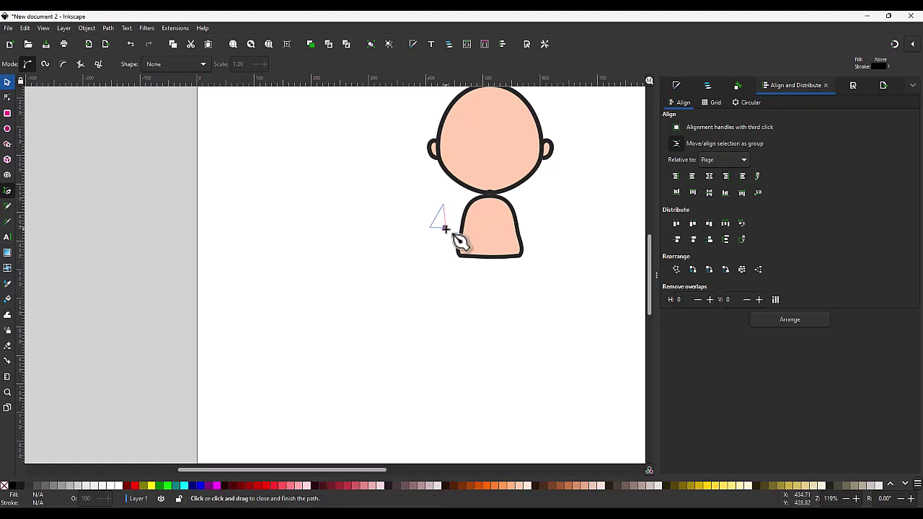
pyautogui.click(446, 230)
# Give the triangle a flat peach fill and a dark 282828 outline.
pyautogui.press('n')
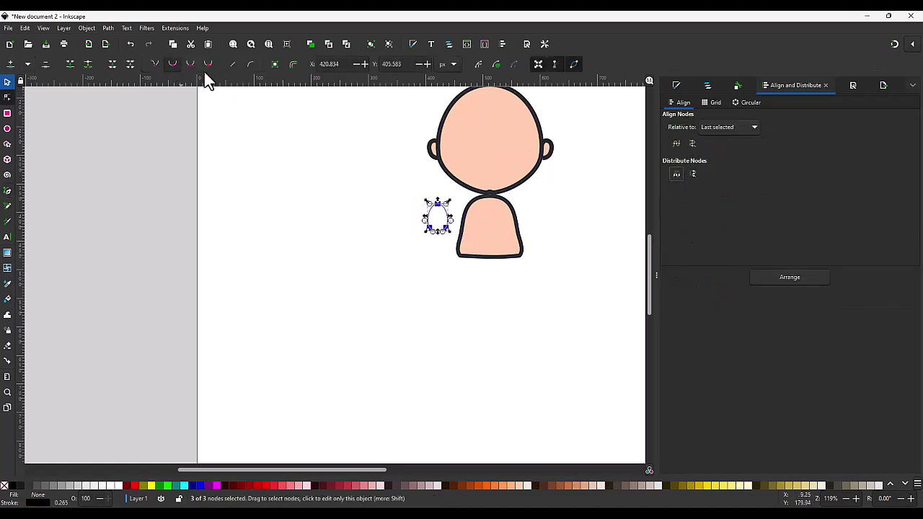
pyautogui.scroll(3, 457, 222)
pyautogui.click(708, 85)
pyautogui.click(676, 85)
pyautogui.click(682, 118)
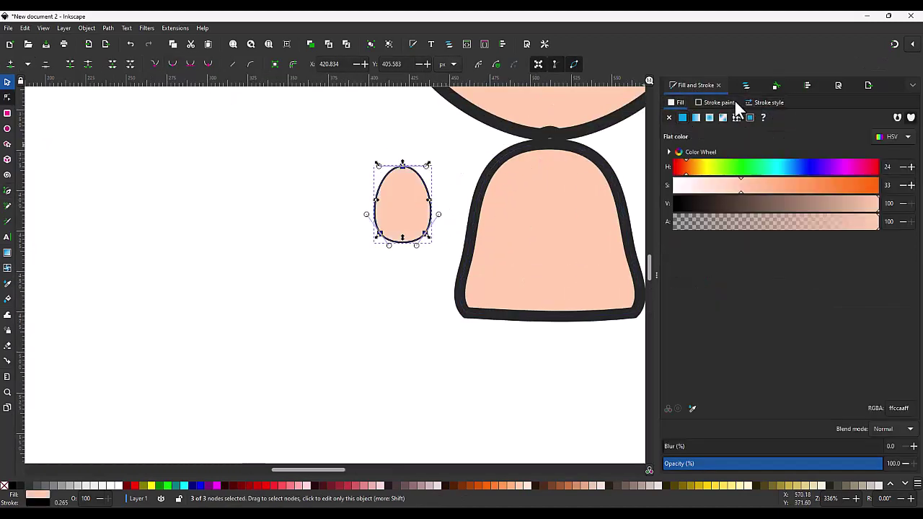
pyautogui.click(734, 102)
pyautogui.click(682, 117)
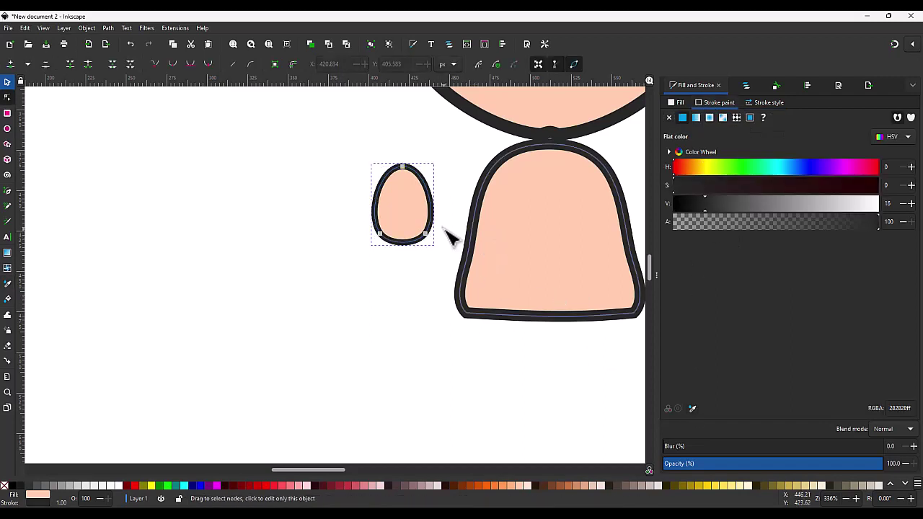
# Reshape the triangle into a 34 × 47 px arch: flat bottom, rounded top, slightly widened.
pyautogui.click(457, 256)
pyautogui.moveTo(443, 257); pyautogui.dragTo(371, 224)
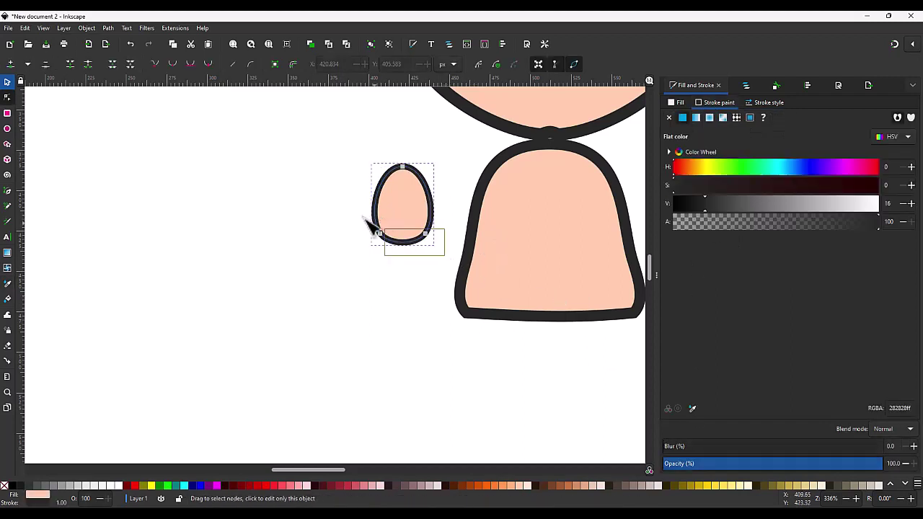
pyautogui.moveTo(397, 253); pyautogui.dragTo(412, 242)
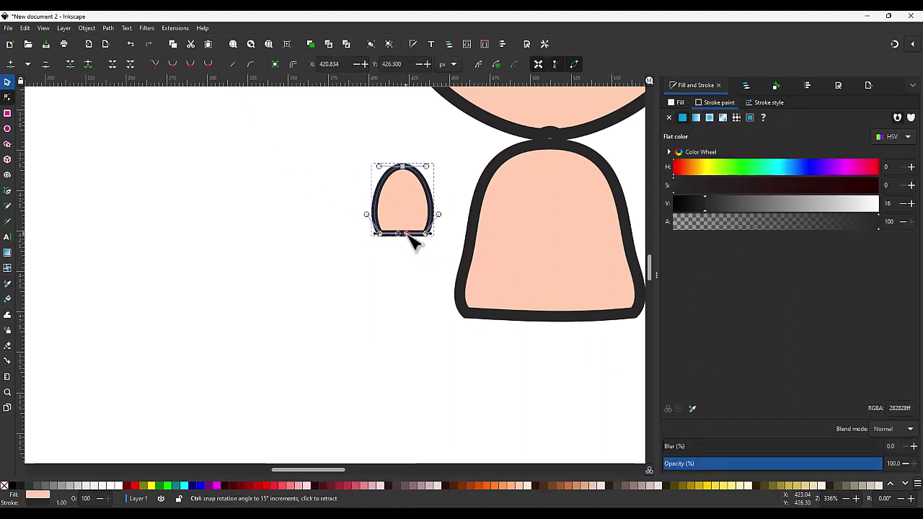
pyautogui.moveTo(375, 219); pyautogui.dragTo(380, 219)
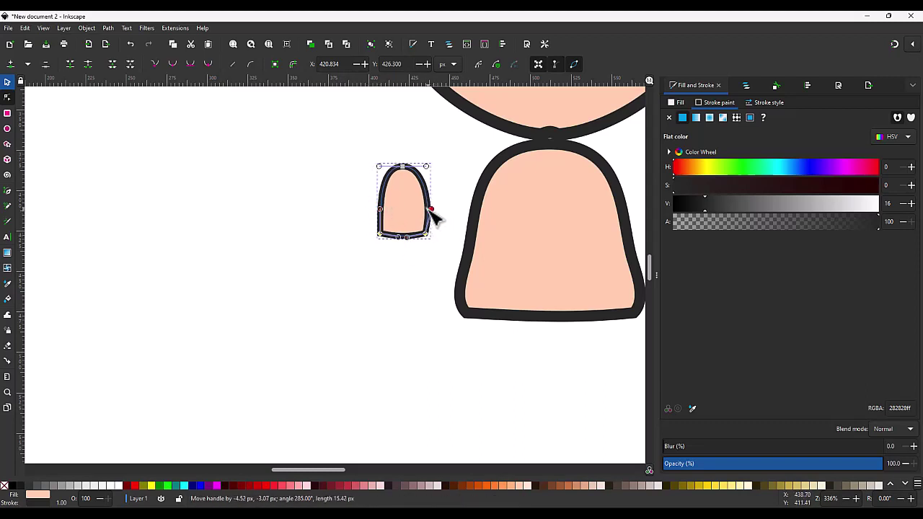
pyautogui.moveTo(391, 173); pyautogui.dragTo(396, 171)
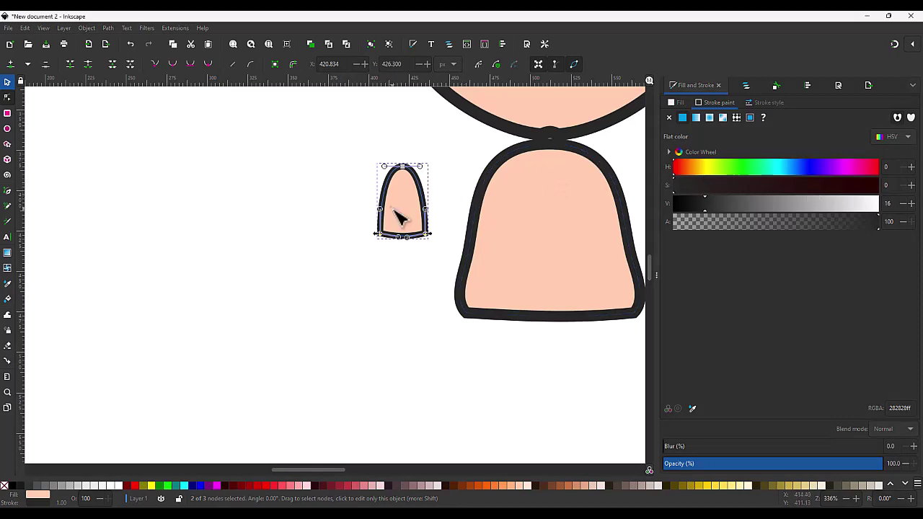
pyautogui.press('s')
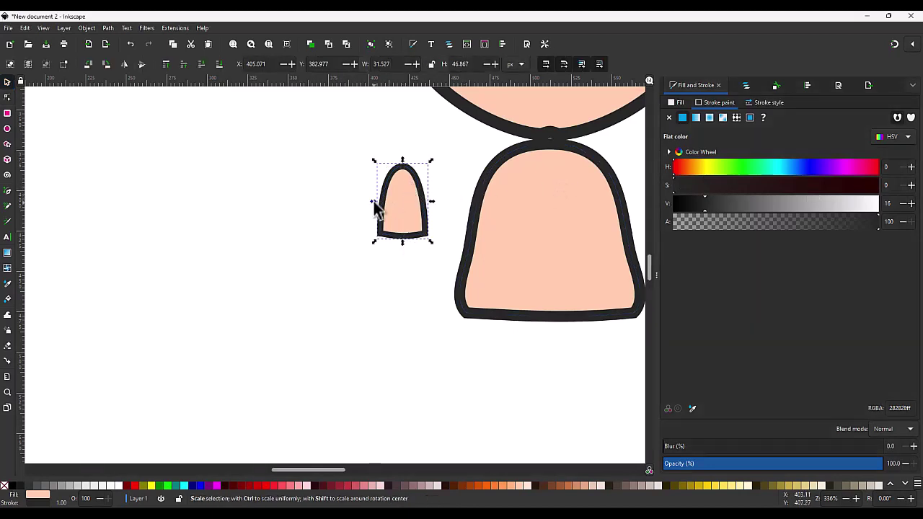
pyautogui.moveTo(374, 204); pyautogui.dragTo(371, 204)
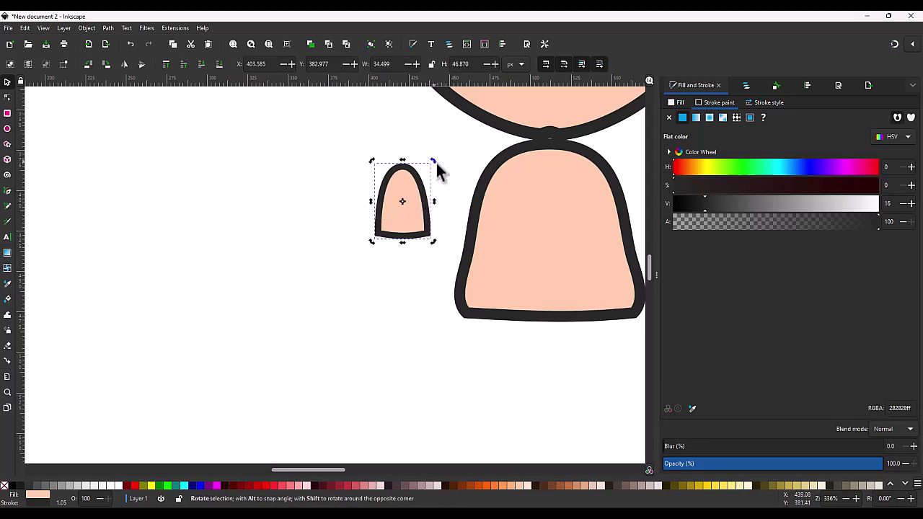
# Draw an outlined peach oval about 40 × 28 px under the arm and nudge its bottom node.
pyautogui.press('e')
pyautogui.moveTo(371, 242); pyautogui.dragTo(433, 285)
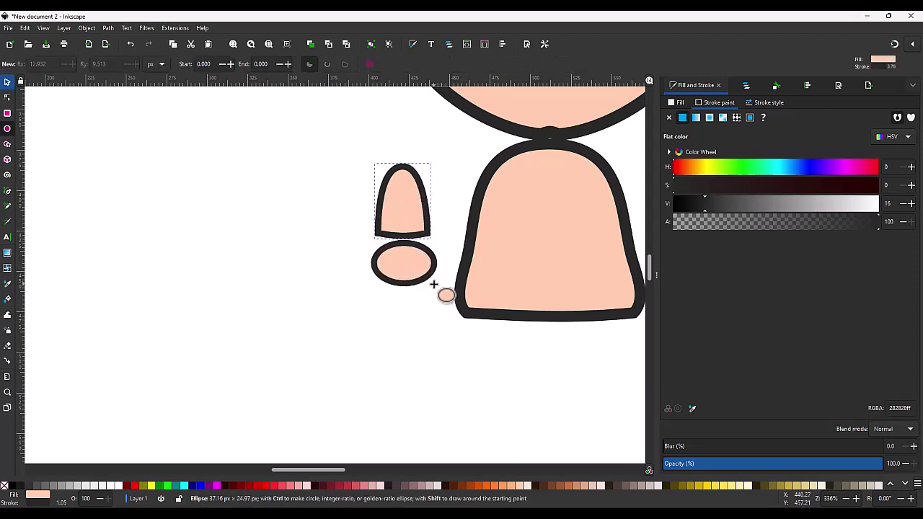
pyautogui.press('n')
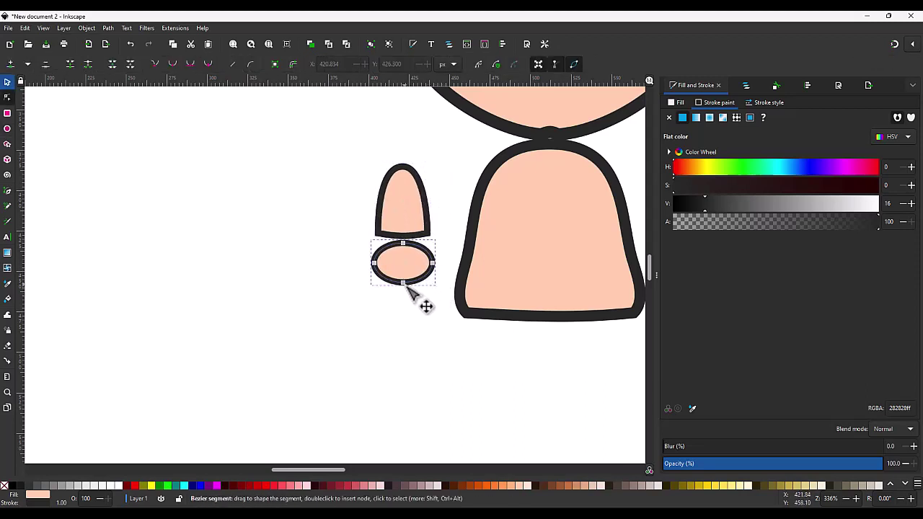
pyautogui.moveTo(402, 283)
pyautogui.mouseDown()
pyautogui.moveTo(410, 284)
pyautogui.moveTo(380, 248)
pyautogui.mouseUp()
pyautogui.press('s')
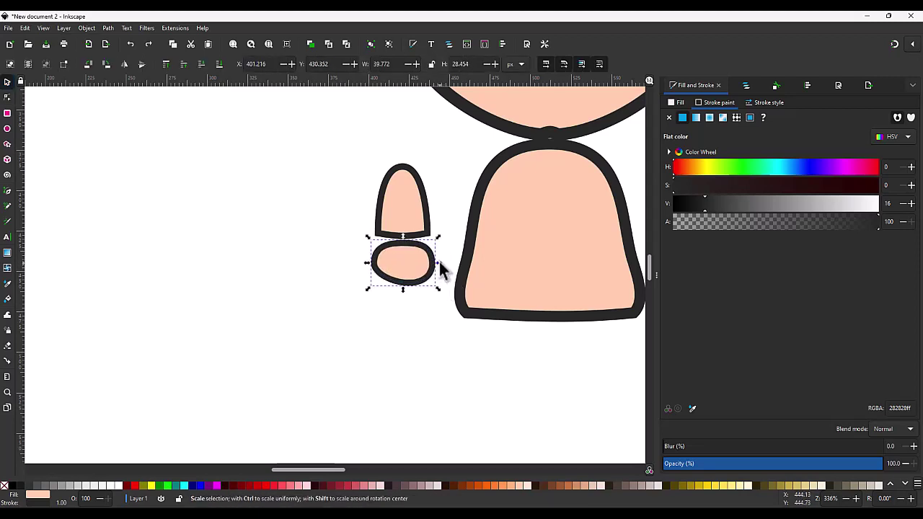
# Tuck the hand oval against the arm base and place a duplicate below the torso.
pyautogui.moveTo(406, 235); pyautogui.dragTo(407, 225)
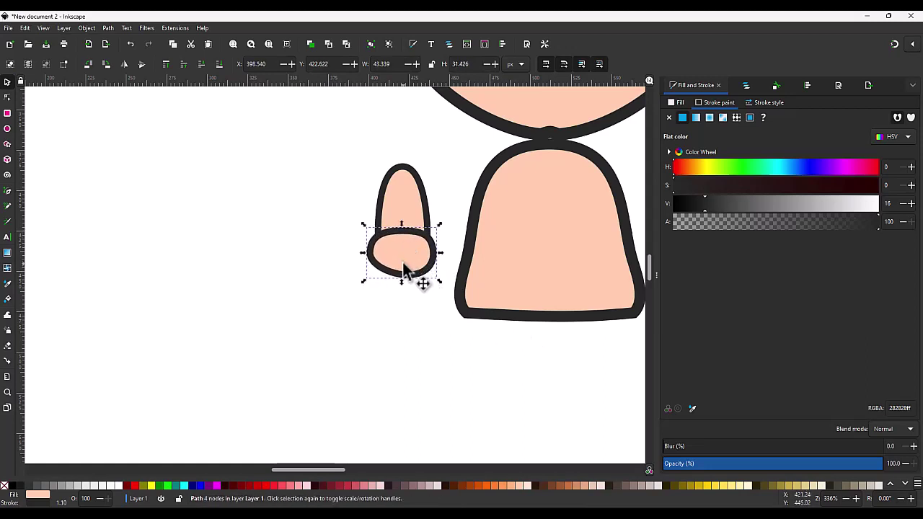
pyautogui.hotkey('ctrl', 'd')
pyautogui.moveTo(408, 281)
pyautogui.mouseDown()
pyautogui.moveTo(413, 354)
pyautogui.moveTo(526, 377)
pyautogui.moveTo(510, 366)
pyautogui.mouseUp()
# Reshape the copy into a rounded 43 × 50 px leg under the torso, then select arm and hand.
pyautogui.press('n')
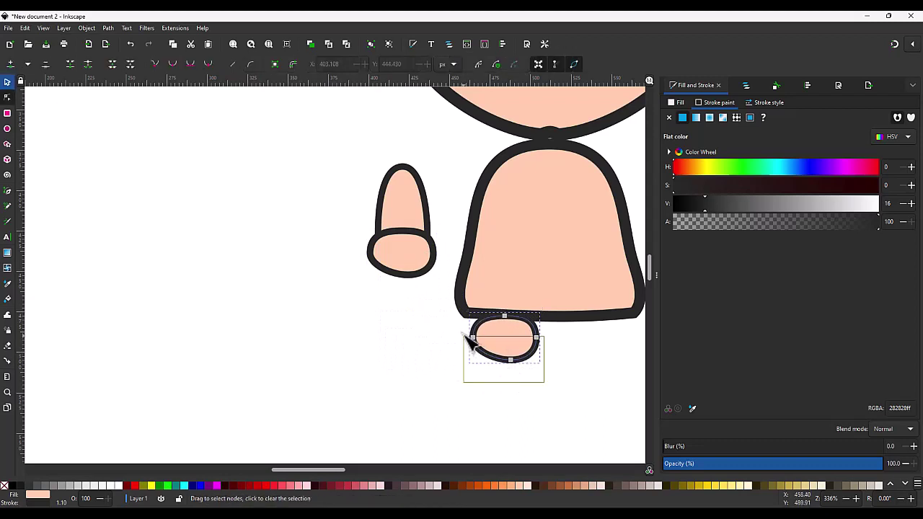
pyautogui.moveTo(465, 336); pyautogui.dragTo(461, 332)
pyautogui.moveTo(510, 359); pyautogui.dragTo(520, 390)
pyautogui.moveTo(521, 315)
pyautogui.mouseDown()
pyautogui.moveTo(532, 318)
pyautogui.moveTo(476, 318)
pyautogui.mouseUp()
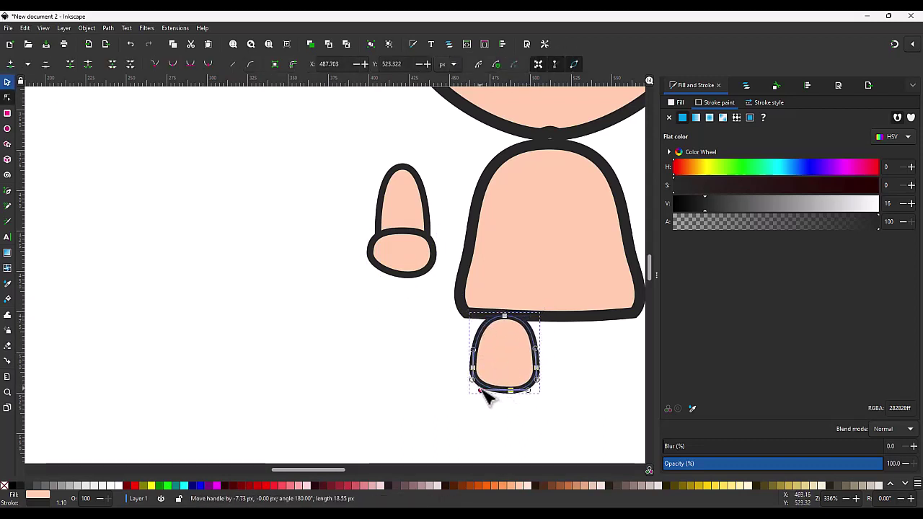
pyautogui.press('s')
pyautogui.moveTo(539, 377); pyautogui.dragTo(524, 354)
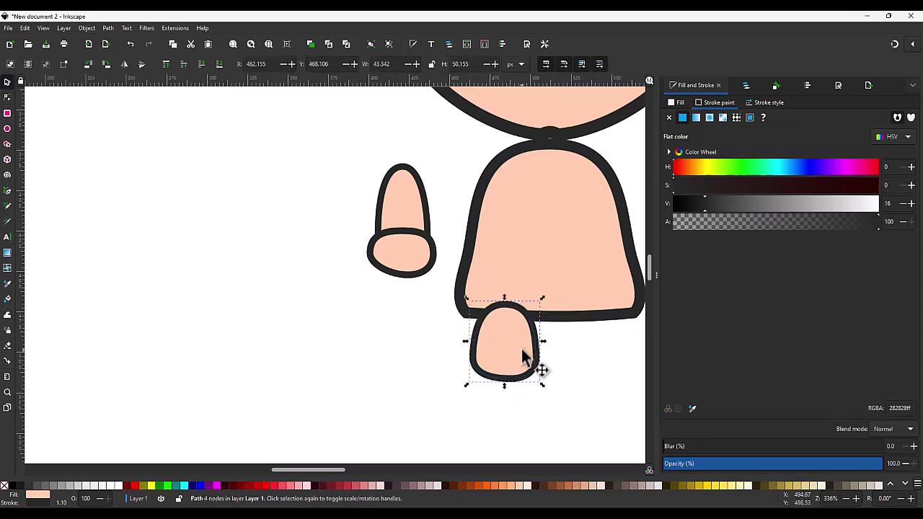
pyautogui.click(408, 261)
pyautogui.keyDown('shift'); pyautogui.click(406, 208); pyautogui.keyUp('shift')
# Group the arm and hand and name the group rArm.
pyautogui.hotkey('ctrl', 'g')
pyautogui.hotkey('ctrl', 'shift', 'l')
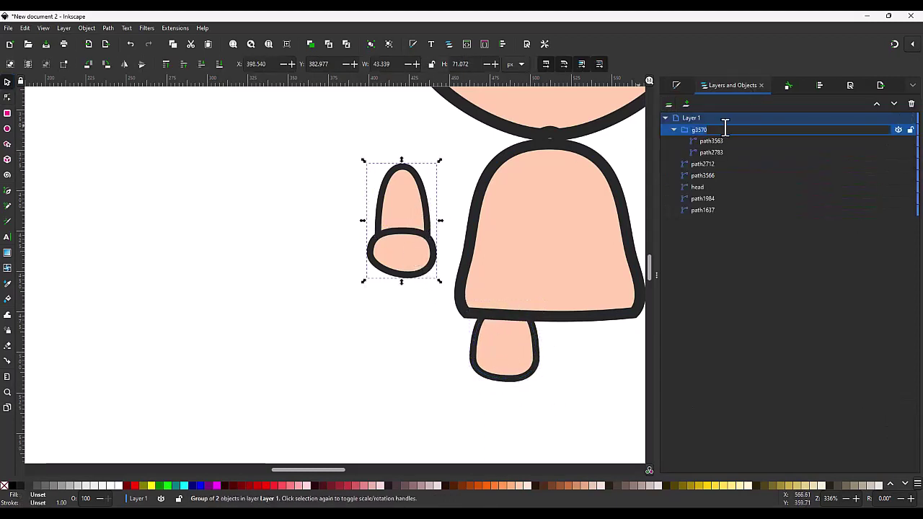
pyautogui.write('m')
pyautogui.press('Return')
# Rename the hand object rHand and the arm piece rArm.
pyautogui.doubleClick(734, 141)
pyautogui.write('rHand')
pyautogui.press('Return')
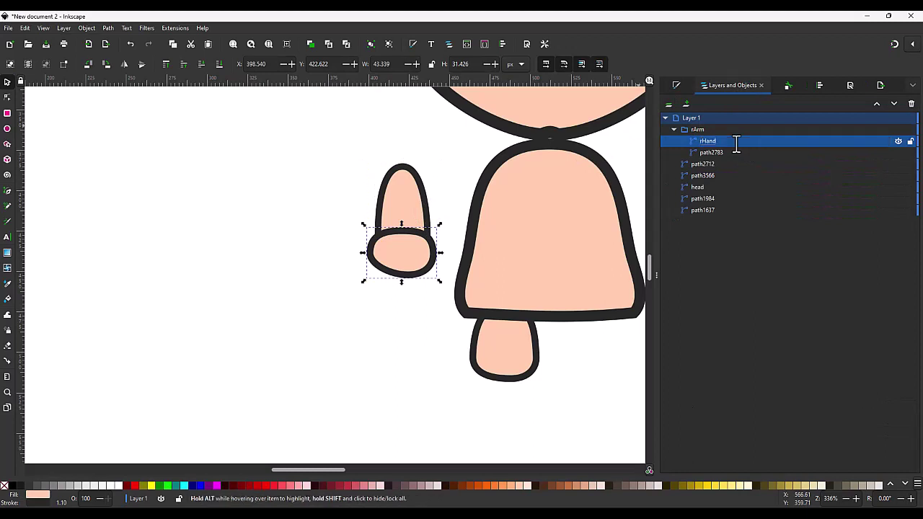
pyautogui.doubleClick(728, 153)
pyautogui.write('m')
pyautogui.press('Return')
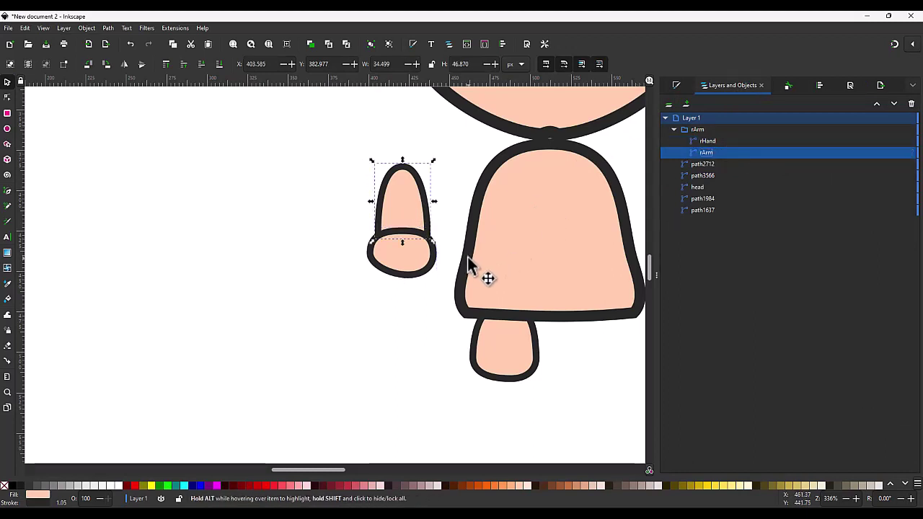
# Name the leg object rLeg and the torso path torso.
pyautogui.keyDown('ctrl'); pyautogui.scroll(-2, 467, 257); pyautogui.keyUp('ctrl')
pyautogui.click(496, 296)
pyautogui.doubleClick(709, 175)
pyautogui.write('rLeg')
pyautogui.press('Return')
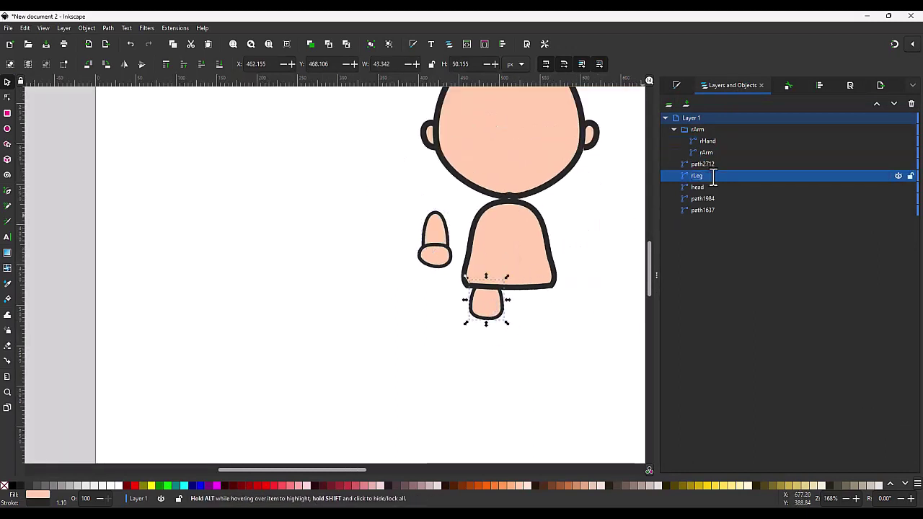
pyautogui.doubleClick(696, 164)
pyautogui.write('t')
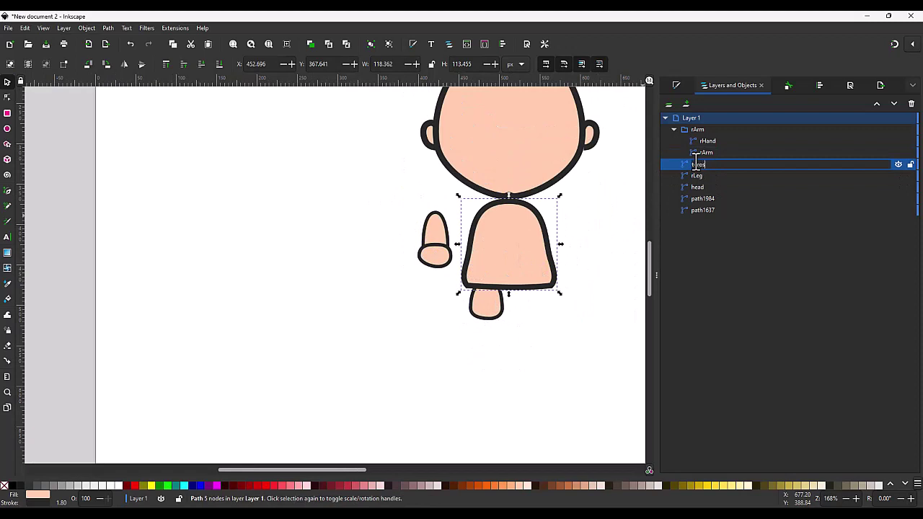
pyautogui.press('Return')
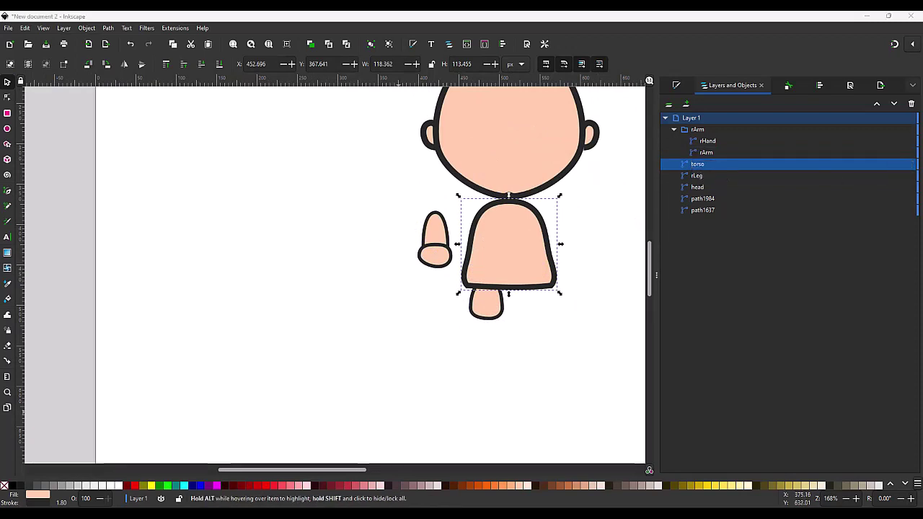
# Name the ears rEar and lEar, then duplicate the leg.
pyautogui.click(712, 198)
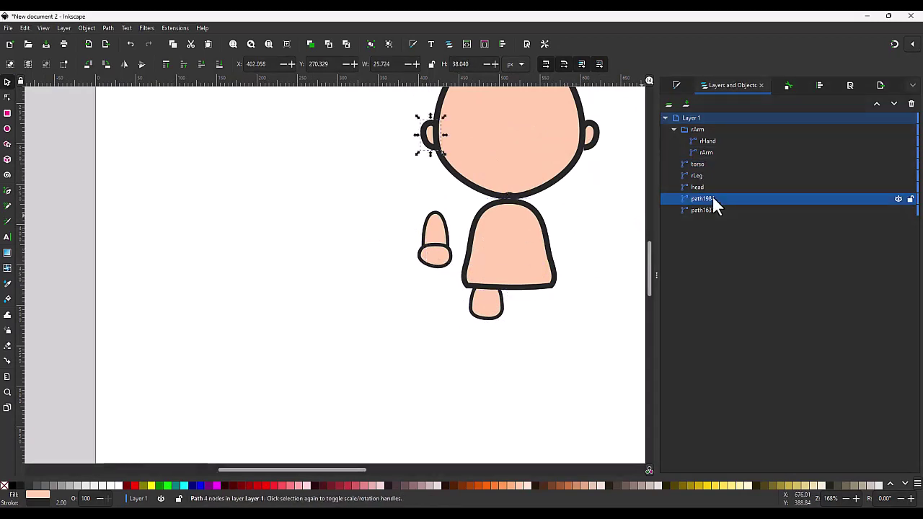
pyautogui.doubleClick(712, 199)
pyautogui.write('rEar')
pyautogui.press('Return')
pyautogui.doubleClick(710, 210)
pyautogui.write('lEar')
pyautogui.press('Return')
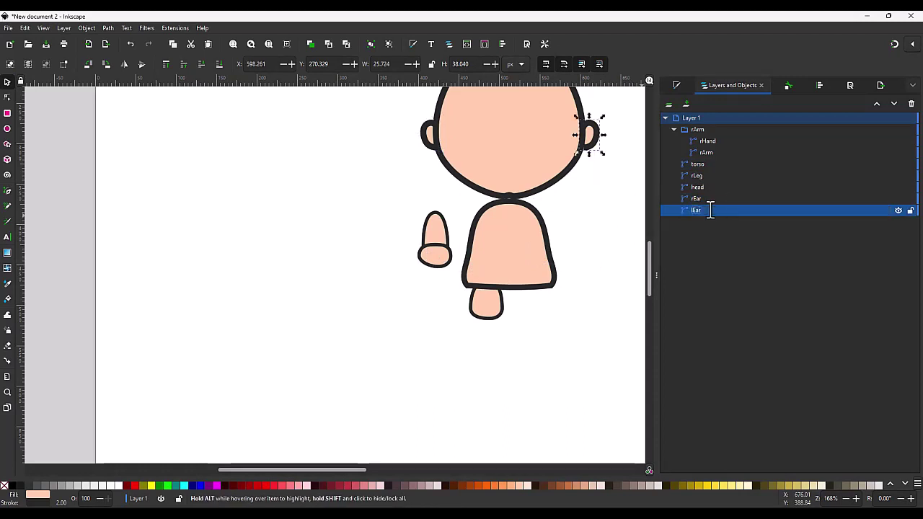
pyautogui.click(496, 305)
pyautogui.hotkey('ctrl', 'd')
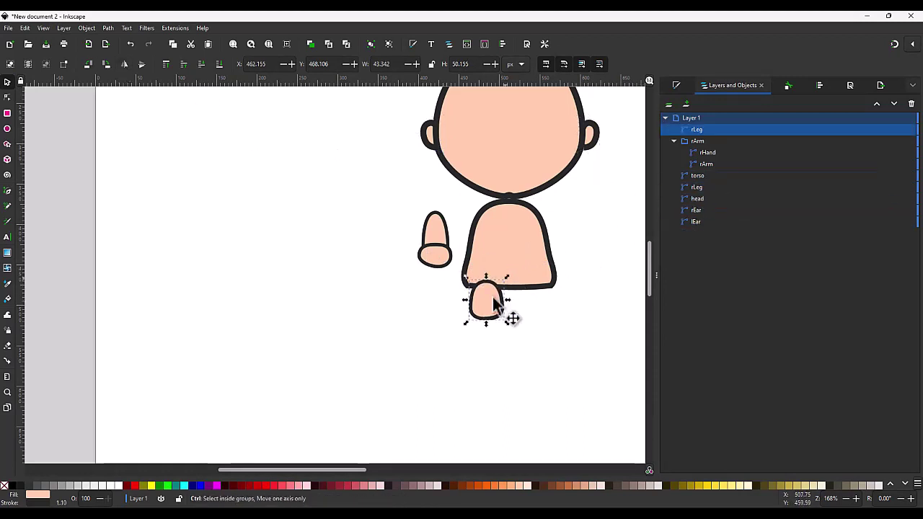
# Place the leg copy beside the first leg, behind the torso, named lLeg.
pyautogui.moveTo(494, 305); pyautogui.dragTo(537, 306)
pyautogui.press('pagedown')
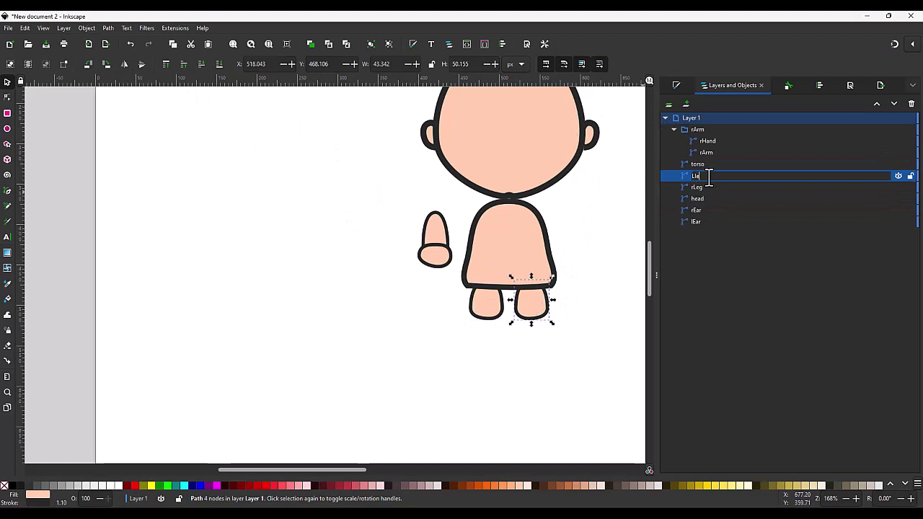
pyautogui.press('Return')
# Duplicate the rArm group and name the copy lArm.
pyautogui.click(714, 129)
pyautogui.hotkey('ctrl', 'd')
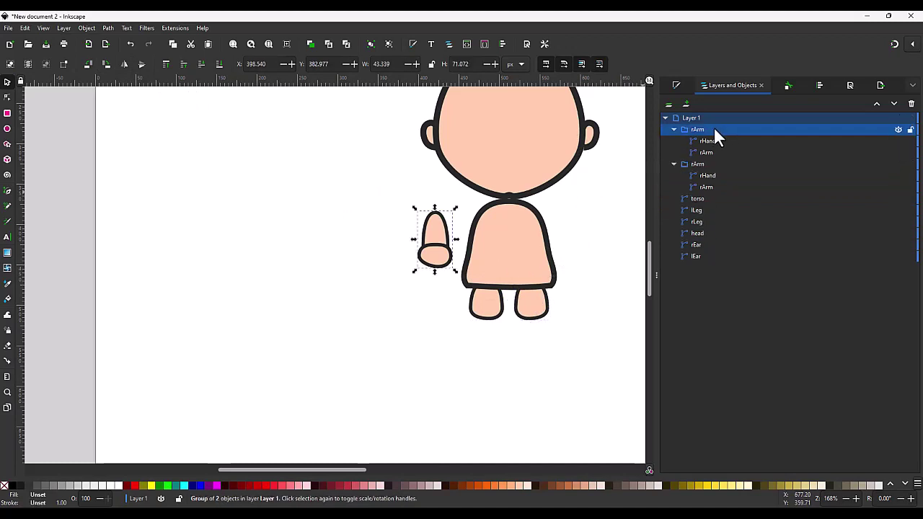
pyautogui.doubleClick(713, 128)
pyautogui.write('lArm')
pyautogui.press('Return')
# Rename the copied group's hand lHand and its arm piece lArm.
pyautogui.doubleClick(713, 140)
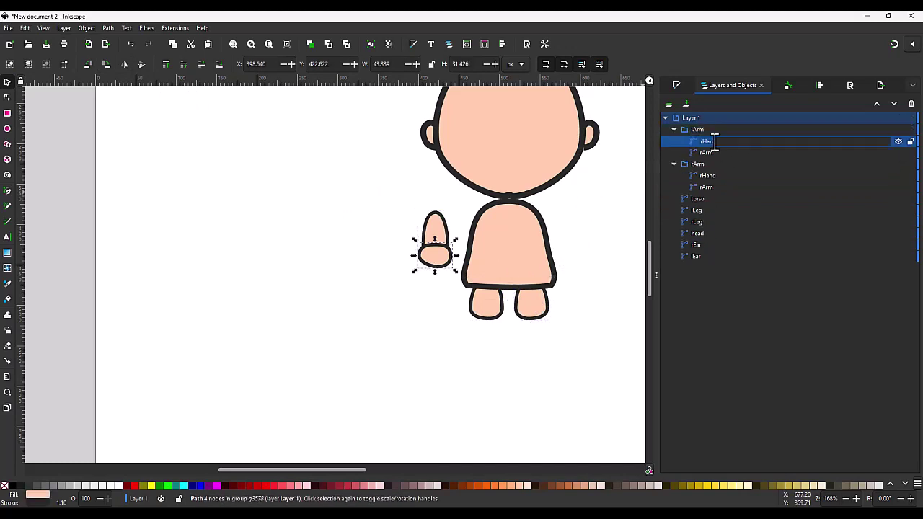
pyautogui.write('d')
pyautogui.press('Return')
pyautogui.click(708, 152)
pyautogui.doubleClick(707, 153)
pyautogui.write('lArm')
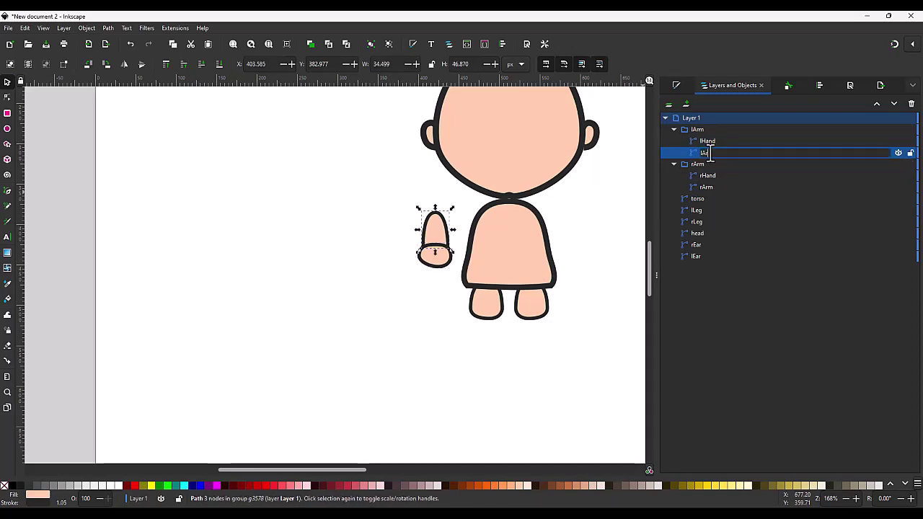
pyautogui.press('Return')
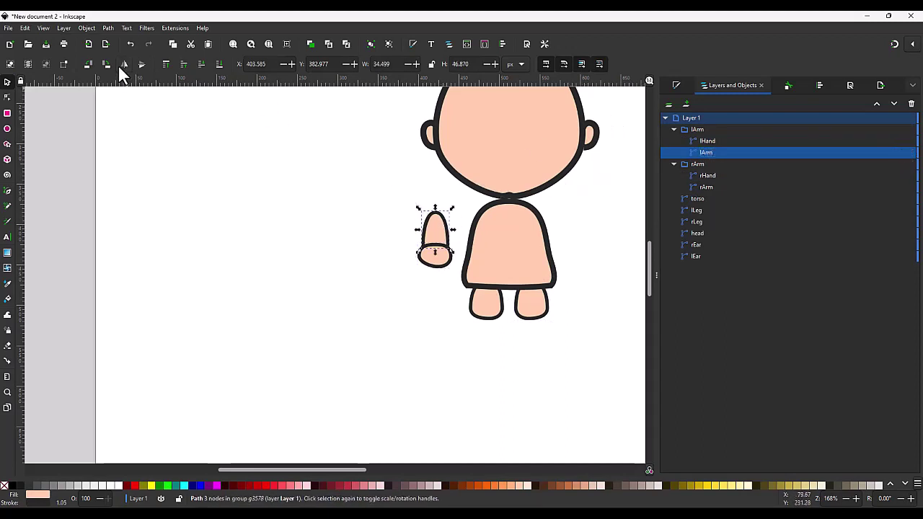
# Move the lArm group to the torso's right side and tilt it outward.
pyautogui.click(692, 129)
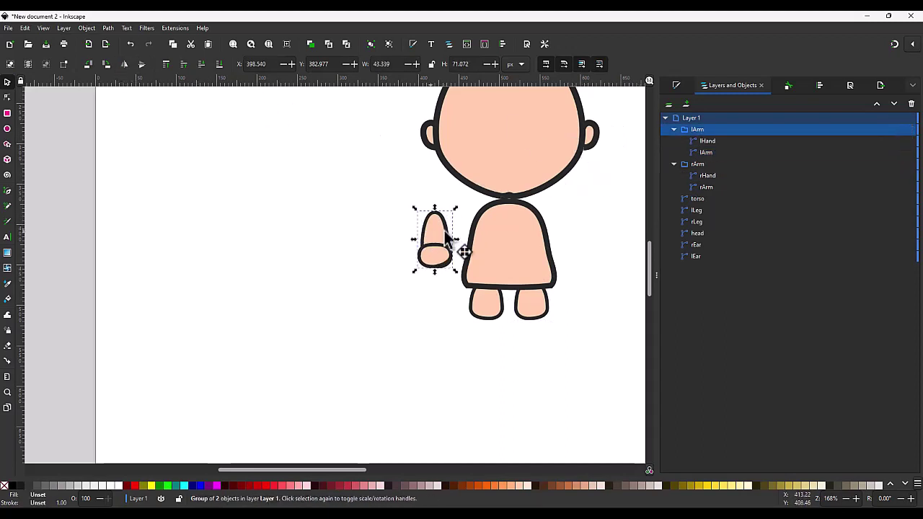
pyautogui.moveTo(446, 234); pyautogui.dragTo(588, 233)
pyautogui.keyDown('shift'); pyautogui.click(697, 175); pyautogui.keyUp('shift')
pyautogui.click(894, 103)
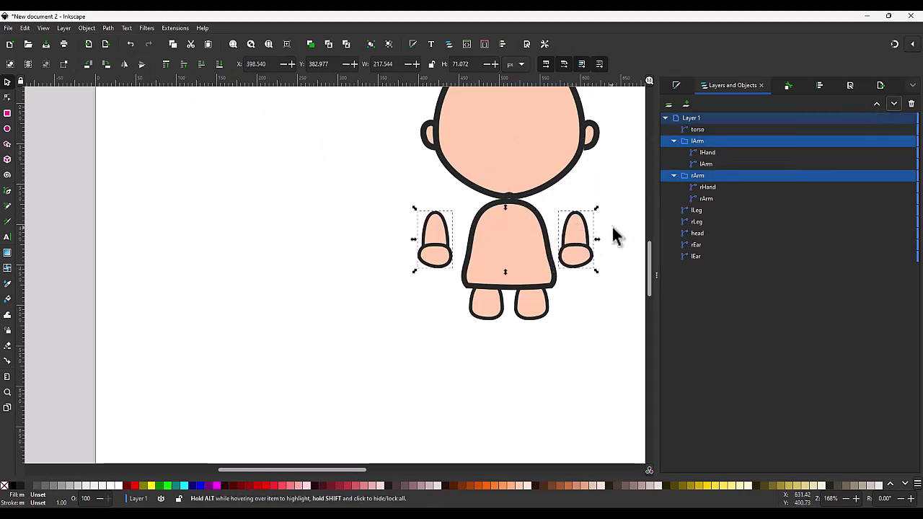
pyautogui.click(588, 239)
pyautogui.click(587, 240)
pyautogui.moveTo(595, 207)
pyautogui.mouseDown()
pyautogui.moveTo(583, 214)
pyautogui.moveTo(573, 248)
pyautogui.mouseUp()
# Tilt the left arm against the torso, then undo the arm rotations.
pyautogui.click(437, 232)
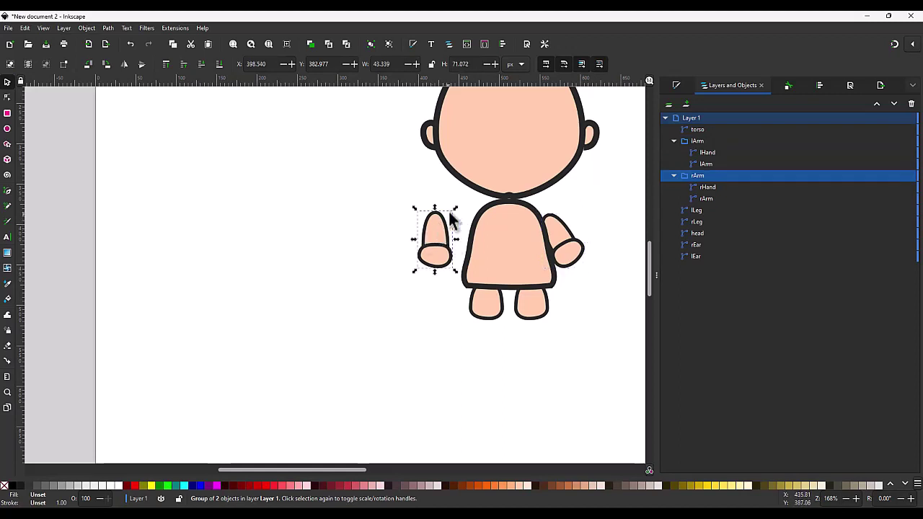
pyautogui.click(450, 218)
pyautogui.moveTo(455, 208); pyautogui.dragTo(469, 229)
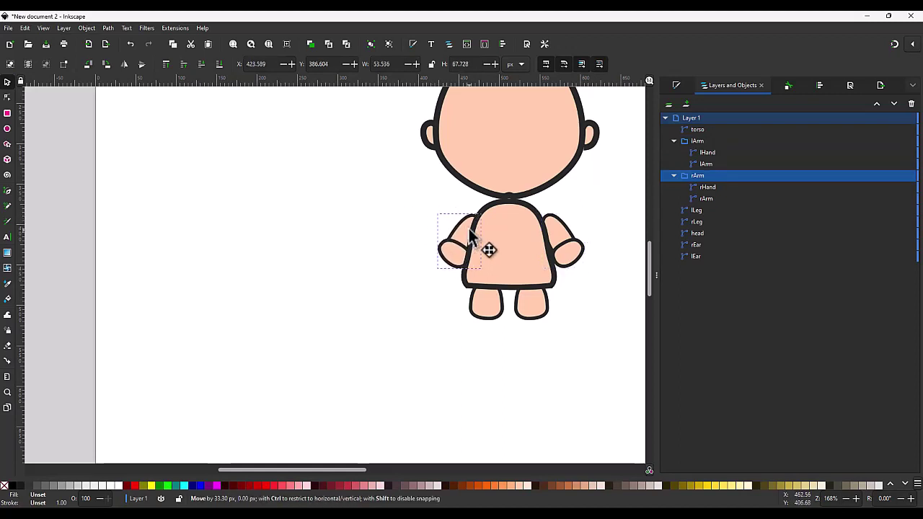
pyautogui.hotkey('ctrl', 'z')
pyautogui.hotkey('ctrl', 'z')
pyautogui.hotkey('ctrl', 'z')
pyautogui.hotkey('ctrl', 'z')
pyautogui.press('Escape')
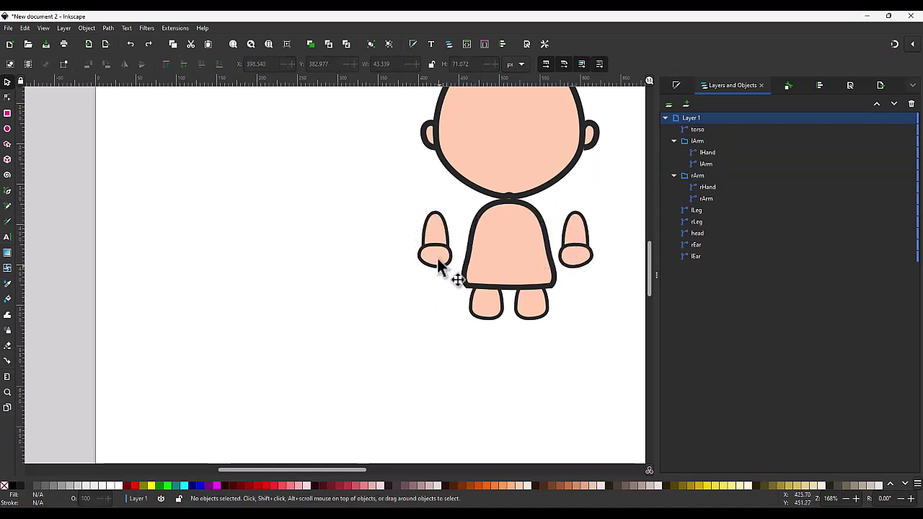
# Lengthen the left arm piece's bottom about 6 px downward.
pyautogui.click(438, 265)
pyautogui.keyDown('ctrl'); pyautogui.click(439, 257); pyautogui.keyUp('ctrl')
pyautogui.click(440, 252)
pyautogui.click(443, 248)
pyautogui.keyDown('ctrl'); pyautogui.click(447, 244); pyautogui.keyUp('ctrl')
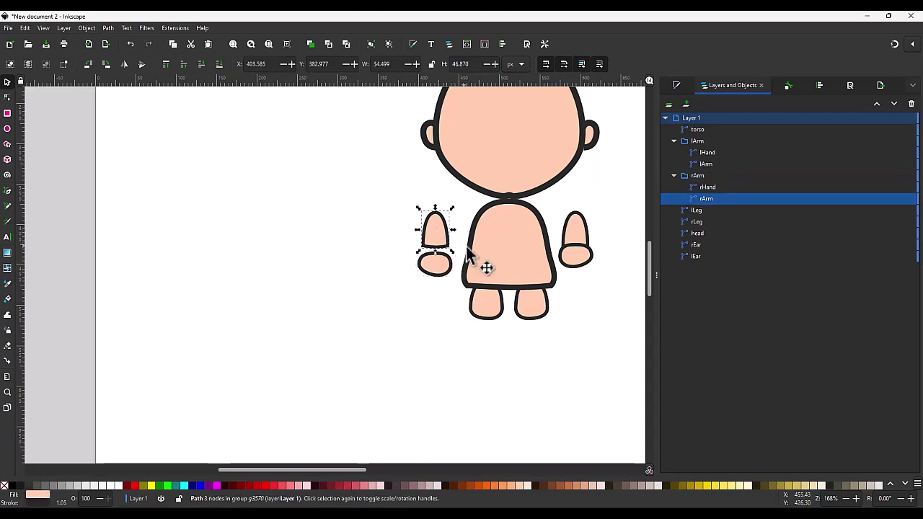
pyautogui.press('n')
pyautogui.moveTo(449, 247); pyautogui.dragTo(452, 253)
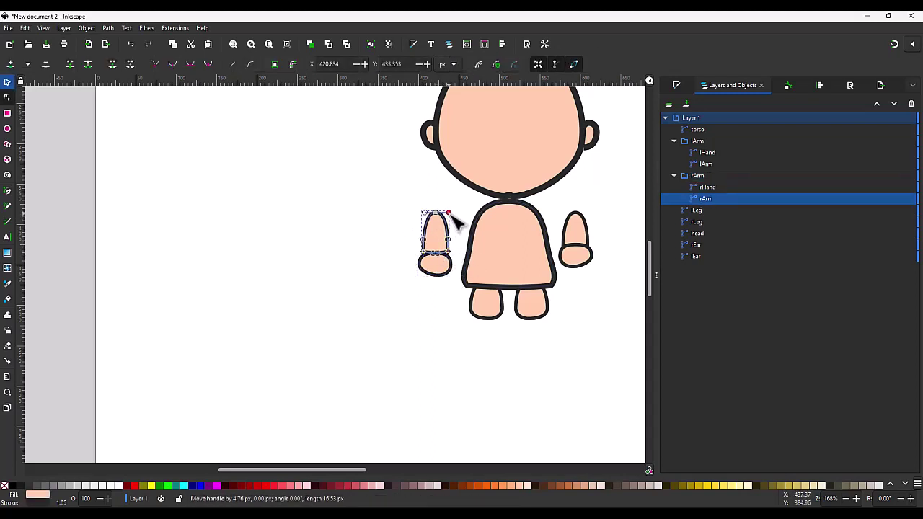
# Delete the copied lArm group, keeping the original rArm group selected.
pyautogui.click(436, 265)
pyautogui.press('s')
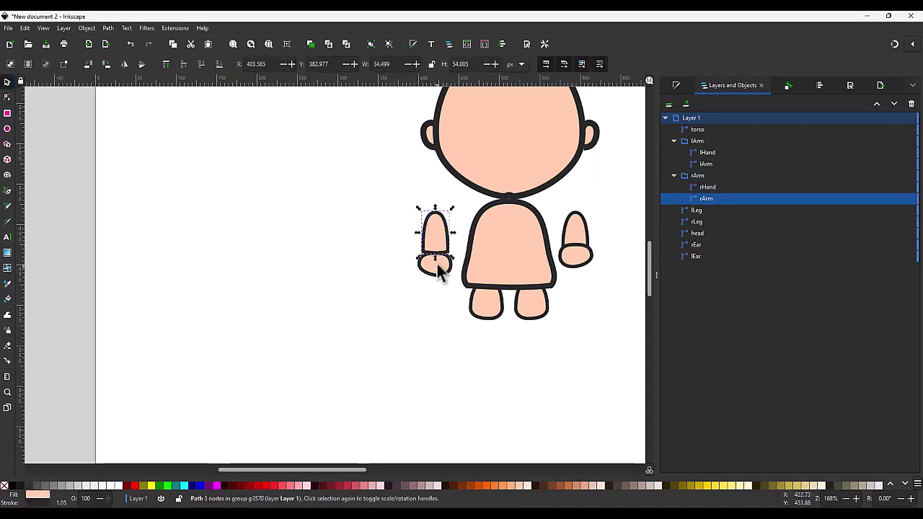
pyautogui.click(697, 141)
pyautogui.press('Delete')
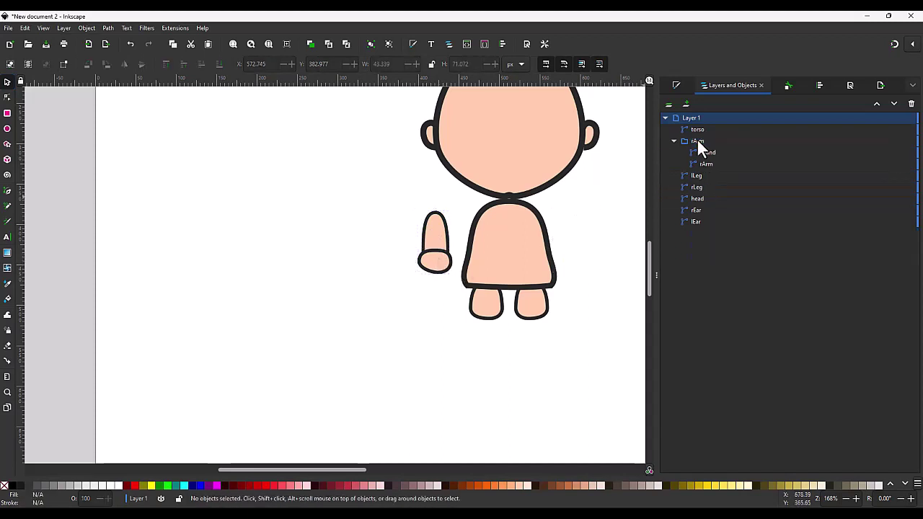
pyautogui.click(696, 140)
# Duplicate the arm group, set it right of the torso tilted about 30°, behind the torso.
pyautogui.click(435, 245)
pyautogui.moveTo(455, 211)
pyautogui.mouseDown()
pyautogui.moveTo(447, 233)
pyautogui.moveTo(564, 238)
pyautogui.mouseUp()
pyautogui.hotkey('ctrl', 'z')
pyautogui.hotkey('ctrl', 'z')
pyautogui.hotkey('ctrl', 'd')
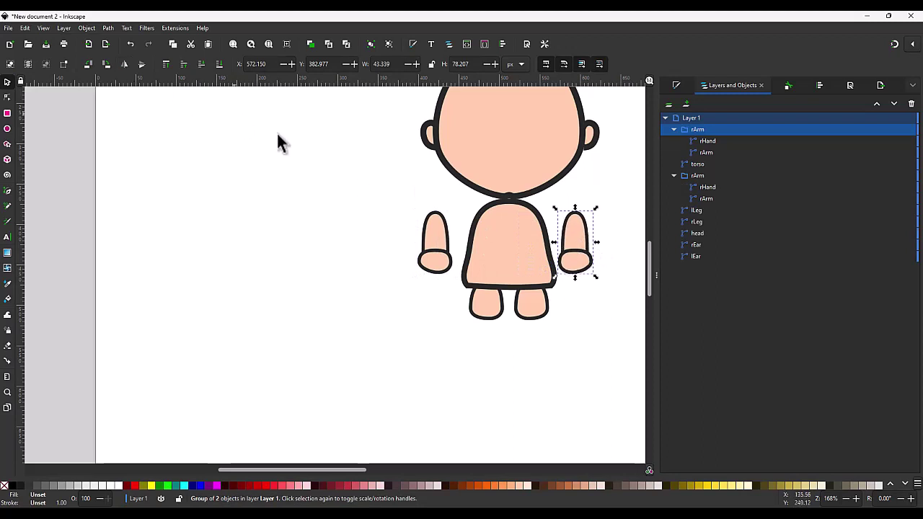
pyautogui.click(577, 225)
pyautogui.moveTo(595, 208); pyautogui.dragTo(575, 203)
pyautogui.moveTo(577, 238); pyautogui.dragTo(556, 237)
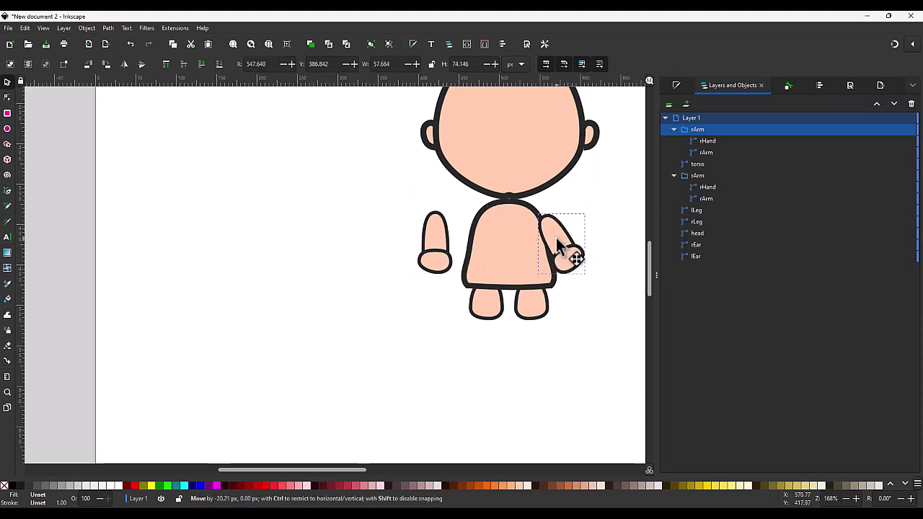
pyautogui.press('pagedown')
# Tilt the left arm 30° outward against the torso and deselect everything.
pyautogui.click(442, 238)
pyautogui.click(442, 237)
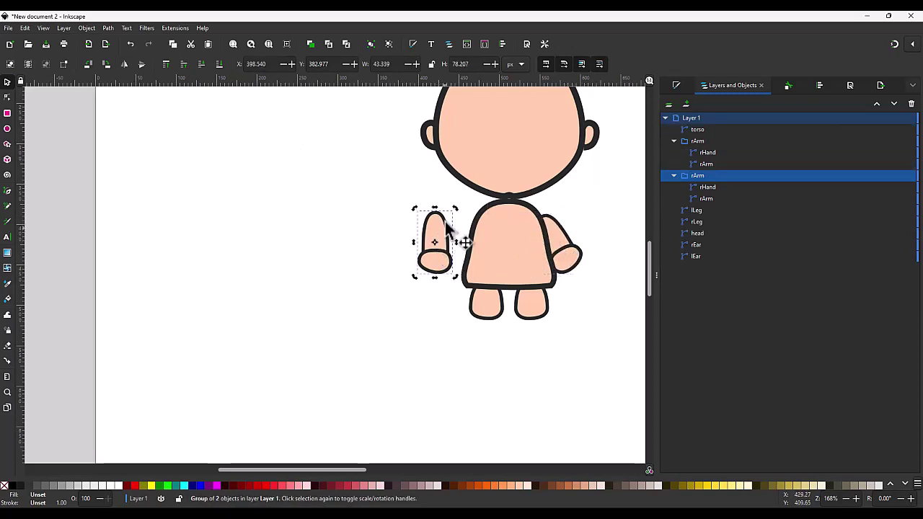
pyautogui.moveTo(457, 207); pyautogui.dragTo(476, 240)
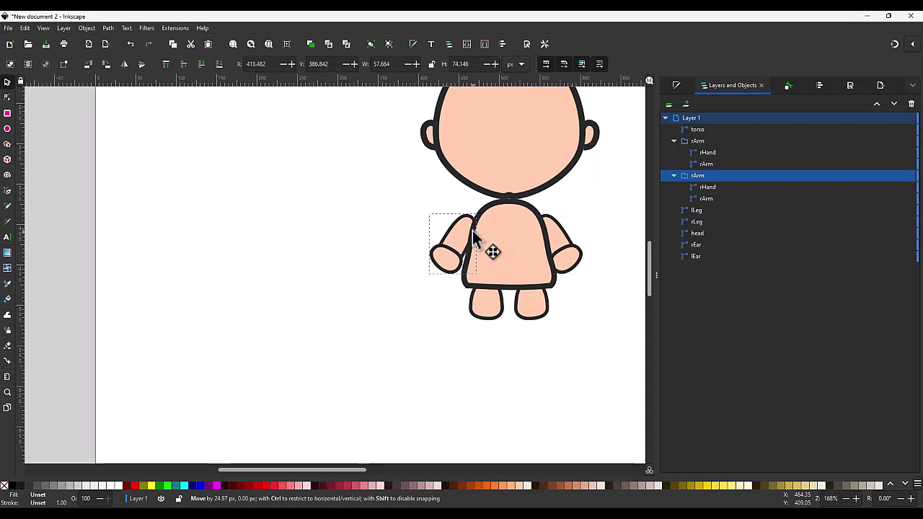
pyautogui.keyDown('shift'); pyautogui.click(555, 230); pyautogui.keyUp('shift')
pyautogui.click(610, 231)
pyautogui.scroll(3, 606, 224)
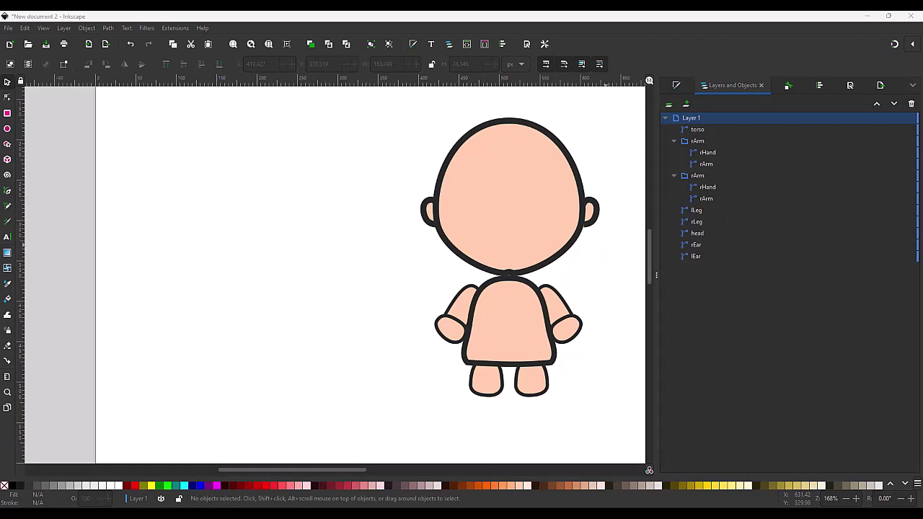
# Save the drawing as ChibiFemaleTutorial.svg.
pyautogui.hotkey('ctrl', 's')
pyautogui.moveTo(829, 36); pyautogui.dragTo(876, 68)
pyautogui.press('Return')
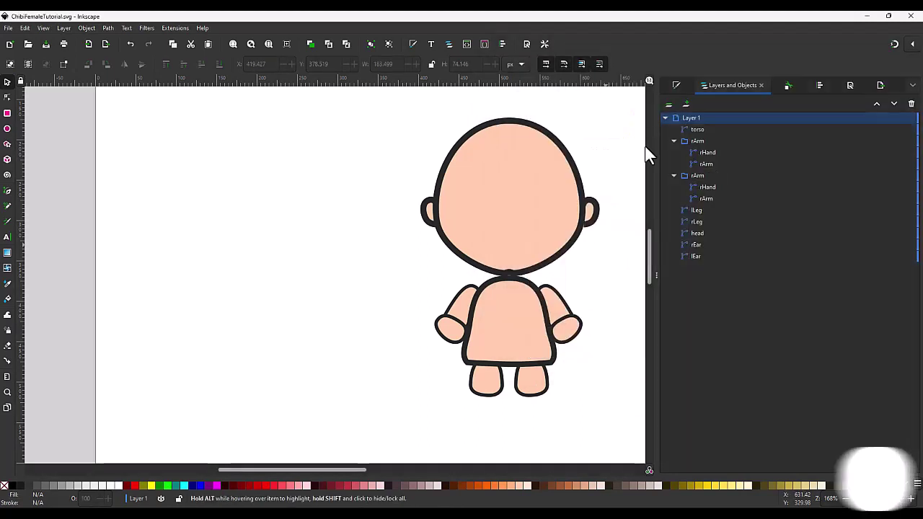
# Lock Layer 1 in Layers and Objects and save the document again.
pyautogui.scroll(-4, 565, 296)
pyautogui.scroll(1, 564, 295)
pyautogui.scroll(-1, 564, 286)
pyautogui.scroll(2, 528, 335)
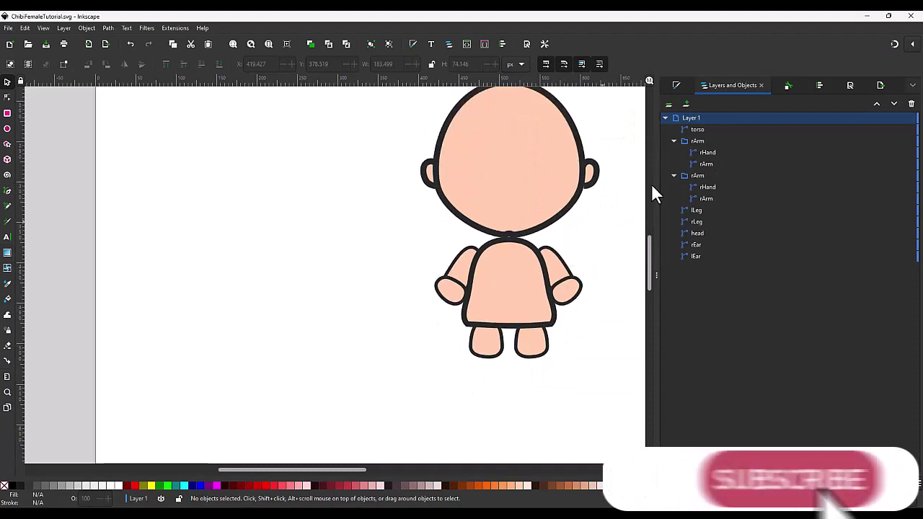
pyautogui.click(910, 117)
pyautogui.scroll(1, 597, 165)
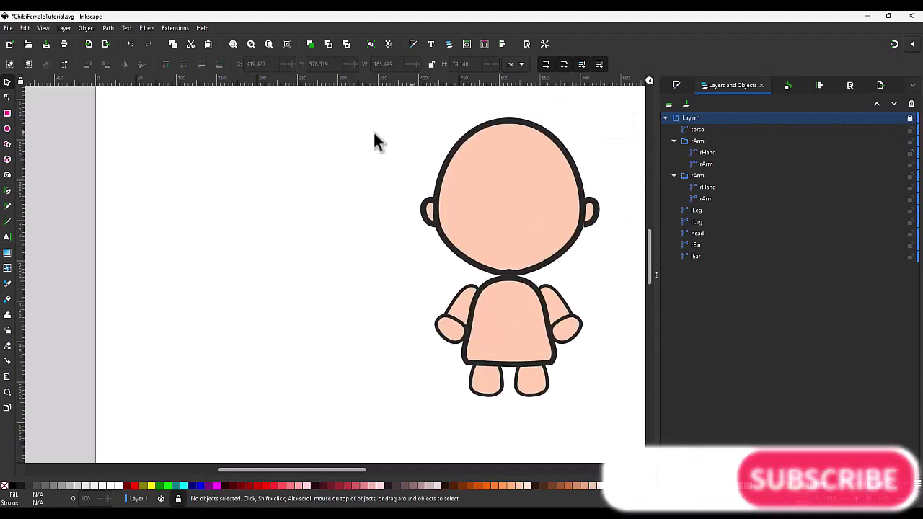
pyautogui.hotkey('ctrl', 's')
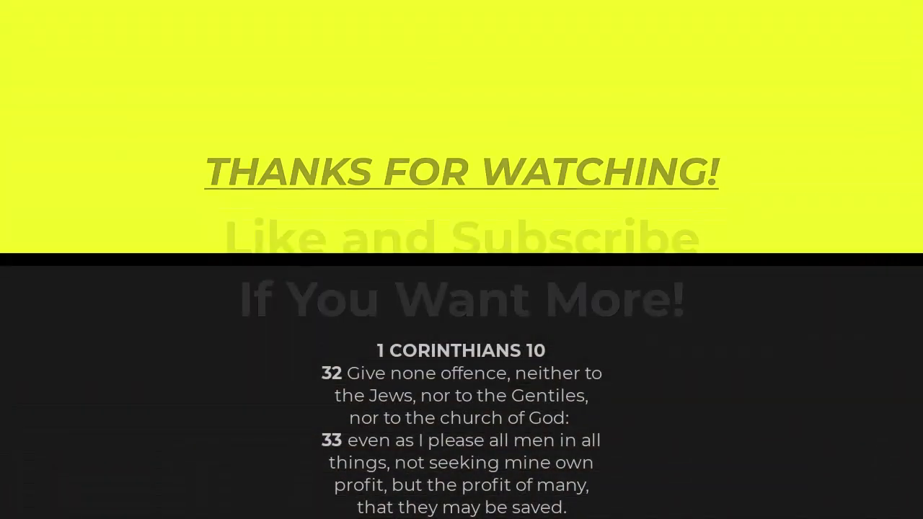